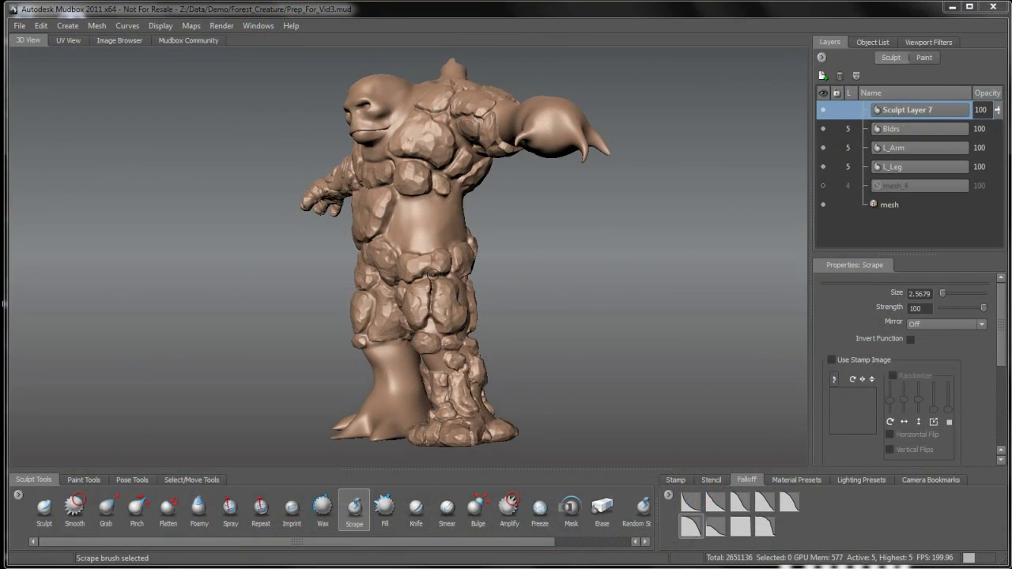
Examine the rock creature's body, arms and legs from several angles, ending on the smooth lower leg beside the sculpted one.
left_click_drag(423, 291, 484, 290, "alt")
left_click_drag(425, 244, 439, 267, "alt")
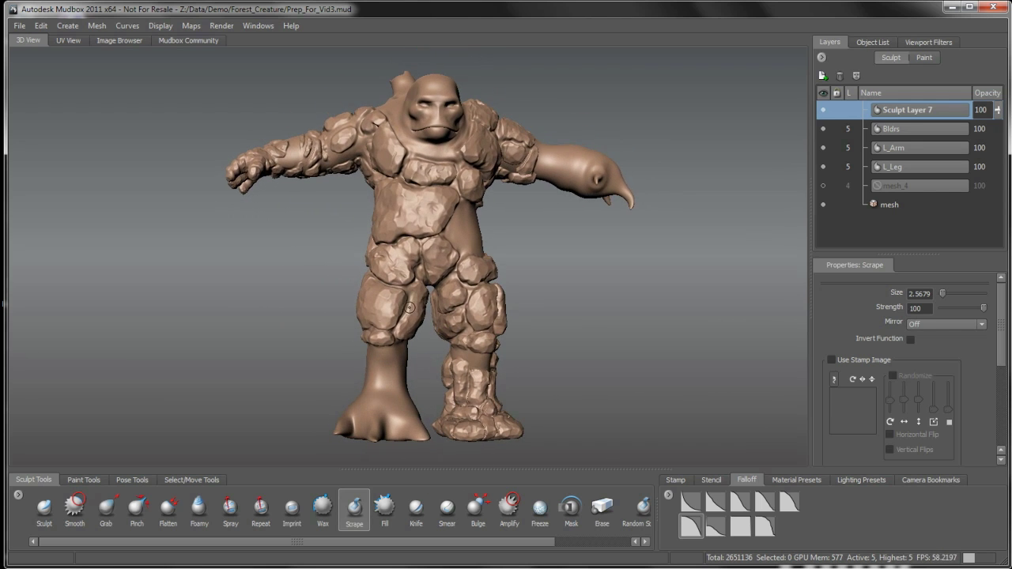
left_click_drag(488, 301, 490, 282, "alt")
middle_click_drag(490, 281, 489, 291, "alt")
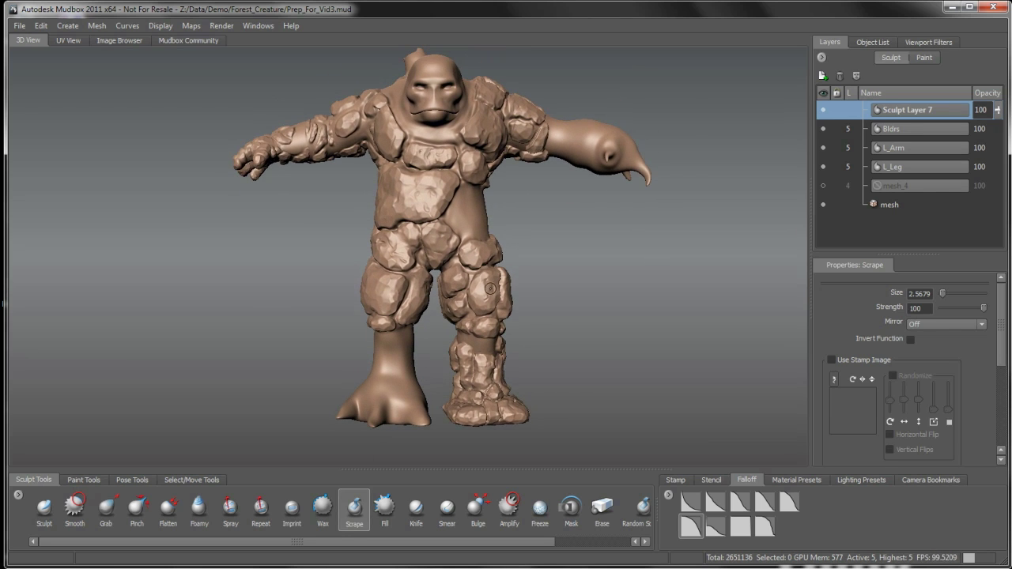
right_click_drag(489, 291, 507, 360, "alt")
left_click_drag(507, 360, 425, 447, "alt")
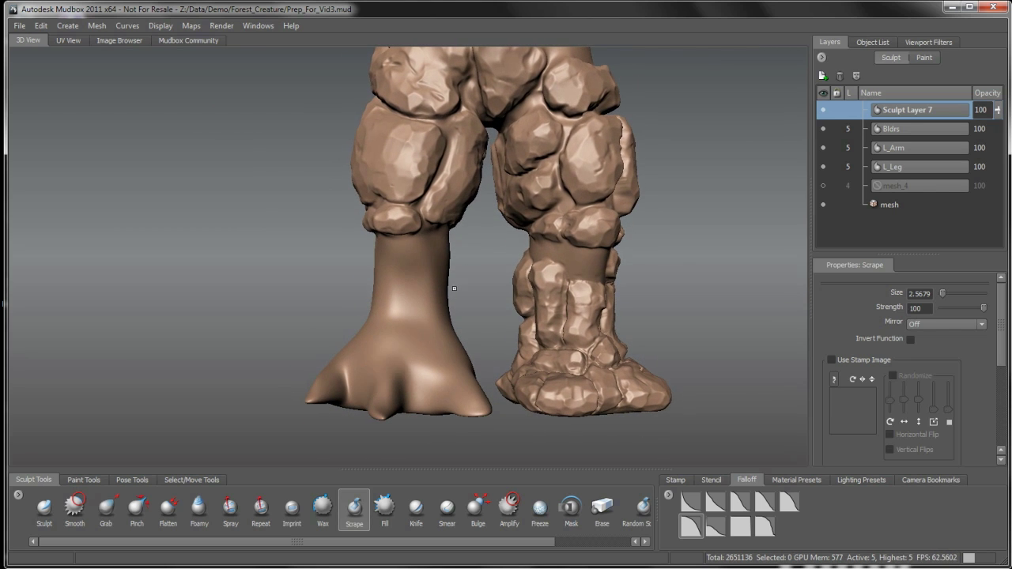
right_click_drag(443, 288, 445, 329, "alt")
middle_click_drag(445, 329, 427, 404, "alt")
middle_click_drag(469, 199, 431, 307, "alt")
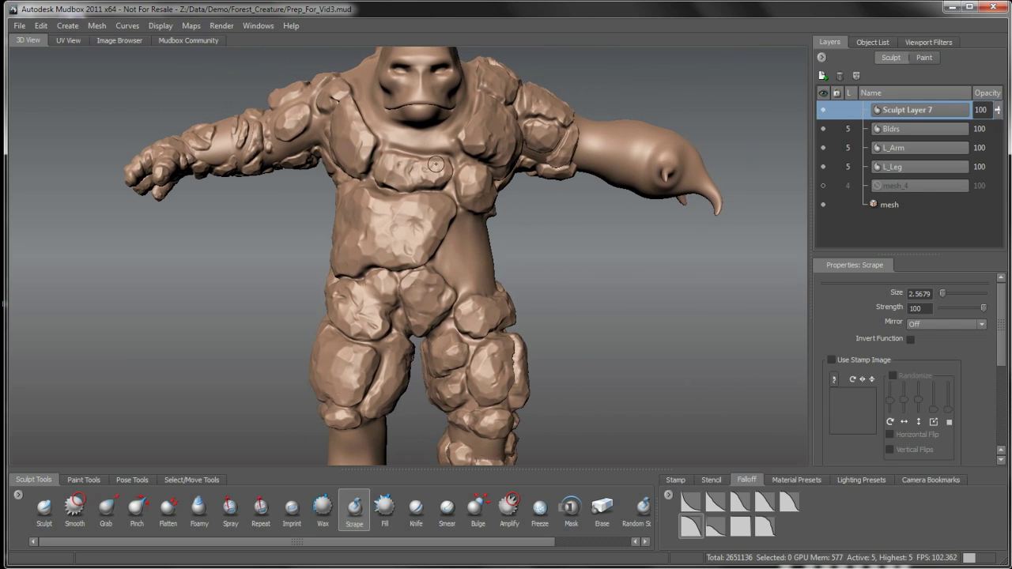
left_click_drag(450, 214, 575, 296, "alt")
middle_click_drag(575, 296, 570, 196, "alt")
right_click_drag(540, 194, 553, 265, "alt")
middle_click_drag(554, 264, 567, 240, "alt")
right_click_drag(566, 240, 514, 302, "alt")
middle_click_drag(514, 301, 545, 293, "alt")
left_click_drag(532, 294, 528, 276, "alt")
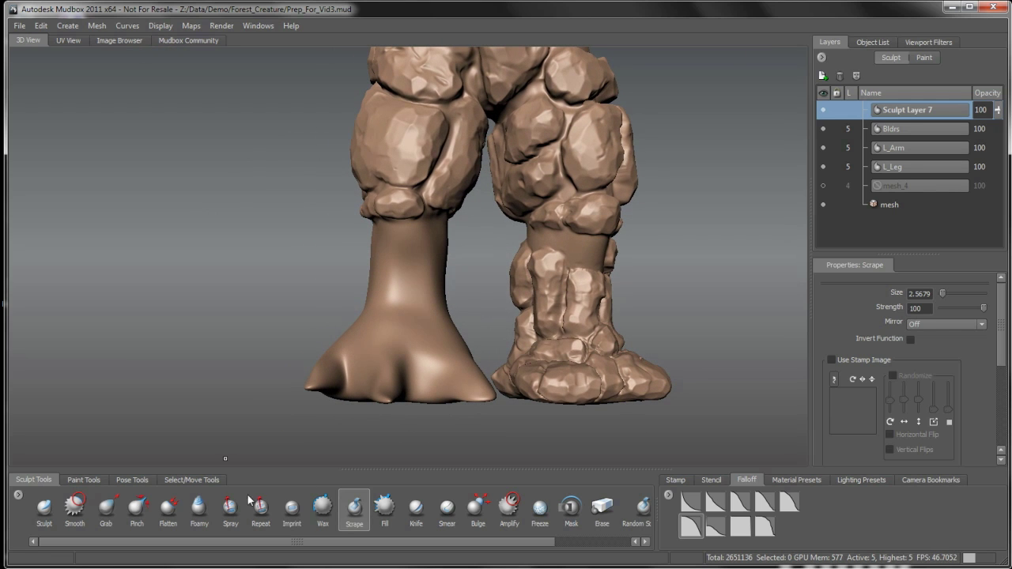
Set up the Wax brush with a rounder, fuller falloff, a larger size and a strength of 100.
left_click(322, 512)
left_click_drag(400, 312, 400, 325, "alt")
right_click_drag(399, 288, 408, 330, "alt")
middle_click_drag(409, 332, 408, 304, "alt")
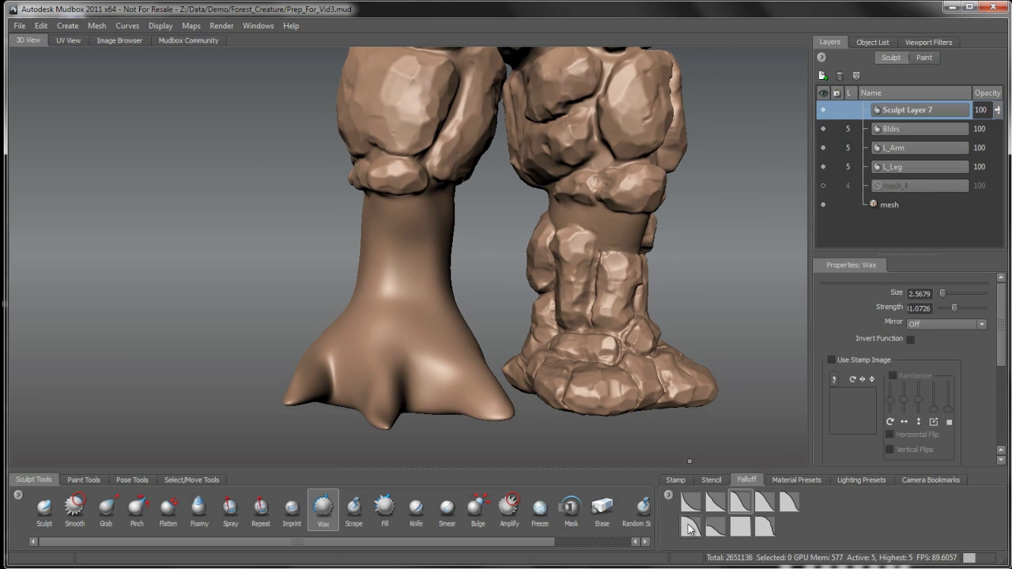
left_click(694, 528)
right_click_drag(412, 305, 414, 311, "alt")
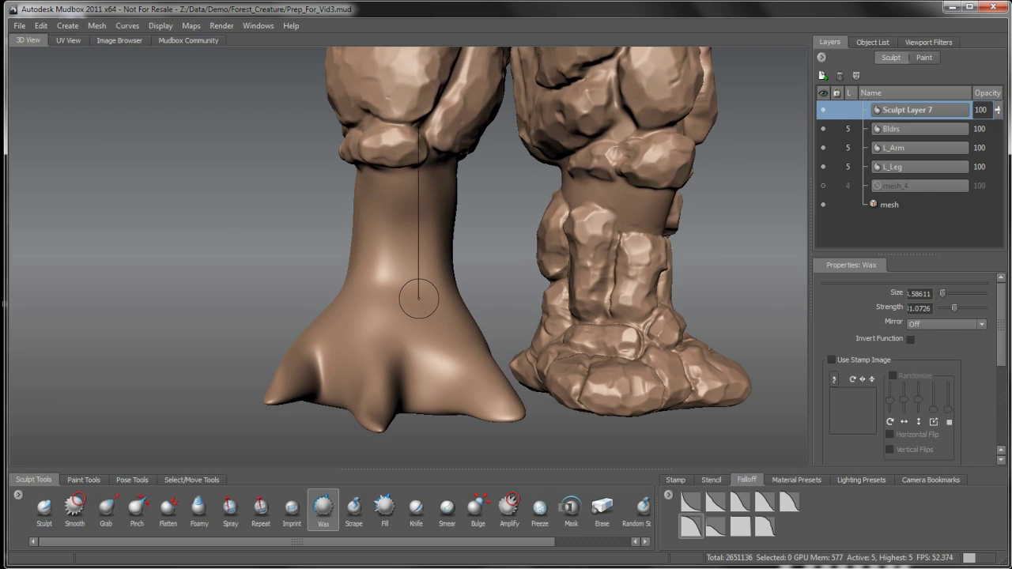
left_click_drag(419, 298, 425, 301)
left_click_drag(955, 308, 1000, 310)
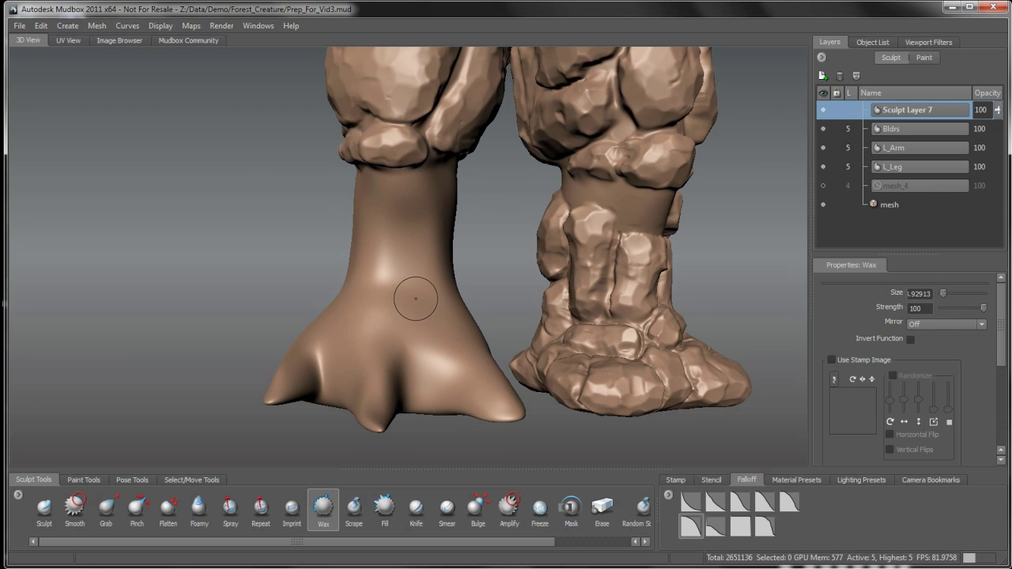
Undo the trial Wax stroke on the smooth leg and adjust the brush's stamp spacing distance.
left_click_drag(421, 293, 409, 293, "alt")
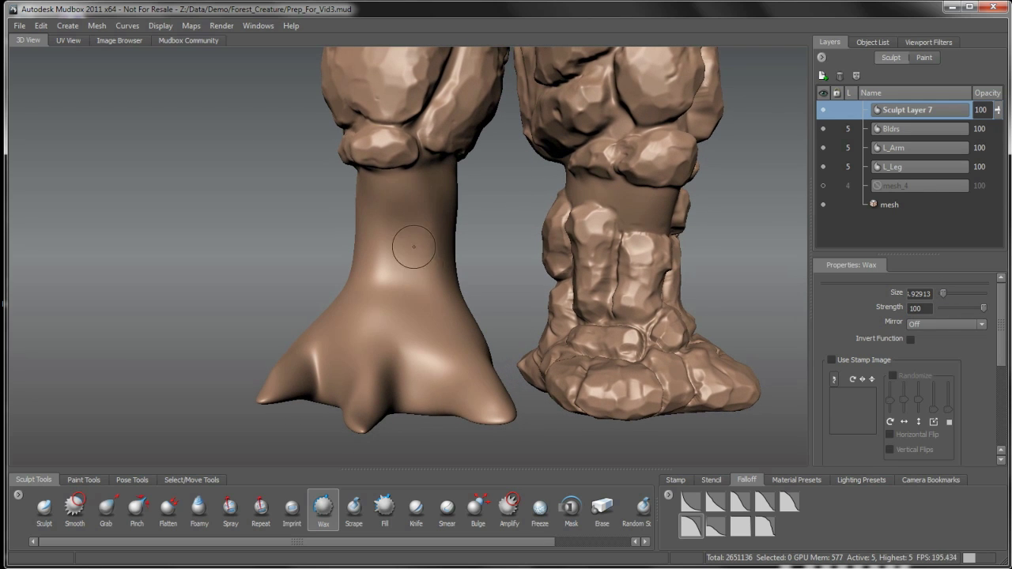
mouse_move(415, 250)
left_mouse_down("alt")
mouse_move(409, 273)
mouse_move(407, 197)
mouse_move(415, 279)
left_mouse_up("alt")
key("ctrl+z")
left_click_drag(1002, 334, 1002, 377)
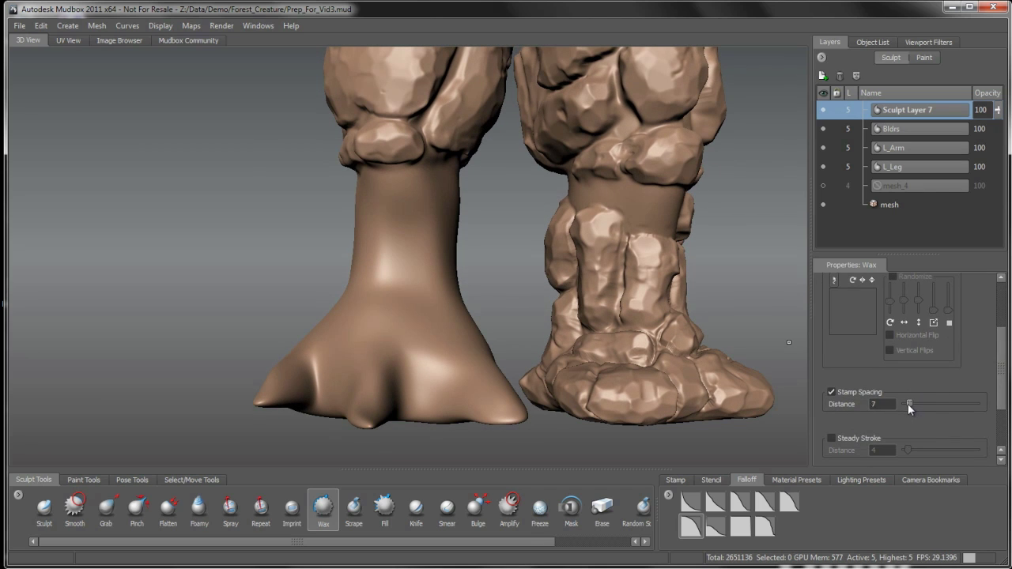
left_click_drag(907, 402, 906, 404)
left_click_drag(1002, 369, 1003, 329)
Enlarge the Wax brush and build up a root-like ridge from below the knee down the shin to the inner front toe.
key("m")
left_click_drag(411, 238, 419, 235)
mouse_move(409, 180)
left_mouse_down()
mouse_move(415, 314)
mouse_move(416, 262)
left_mouse_up()
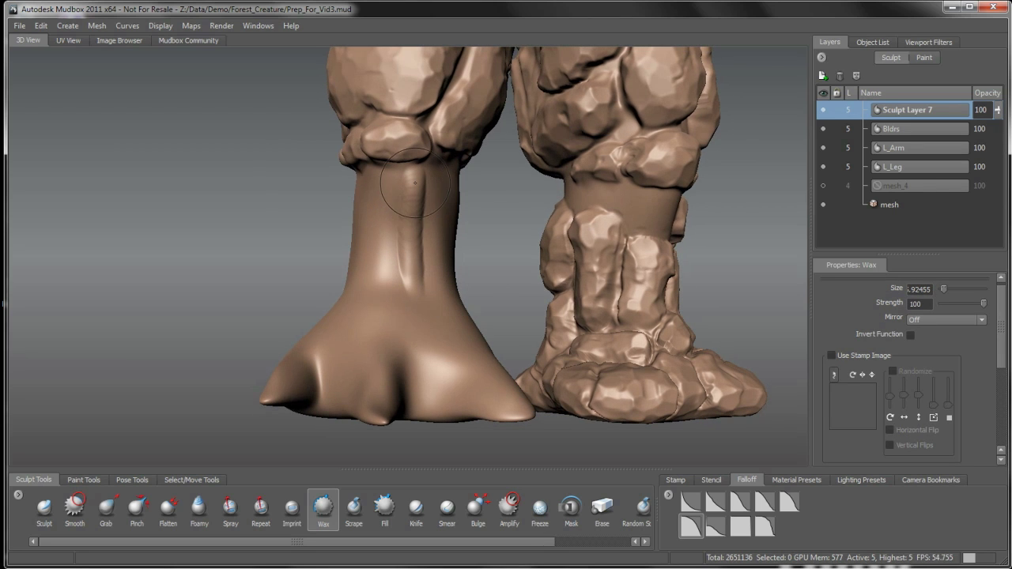
mouse_move(416, 183)
left_mouse_down()
mouse_move(418, 278)
mouse_move(441, 342)
left_mouse_up()
mouse_move(441, 343)
left_mouse_down("alt")
mouse_move(410, 360)
mouse_move(410, 269)
left_mouse_up("alt")
mouse_move(417, 314)
left_mouse_down()
mouse_move(479, 431)
mouse_move(423, 289)
left_mouse_up()
mouse_move(411, 173)
left_mouse_down()
mouse_move(433, 324)
mouse_move(484, 425)
left_mouse_up()
mouse_move(448, 387)
left_mouse_down("alt")
mouse_move(400, 199)
mouse_move(446, 378)
left_mouse_up("alt")
left_click_drag(446, 387, 447, 337, "alt")
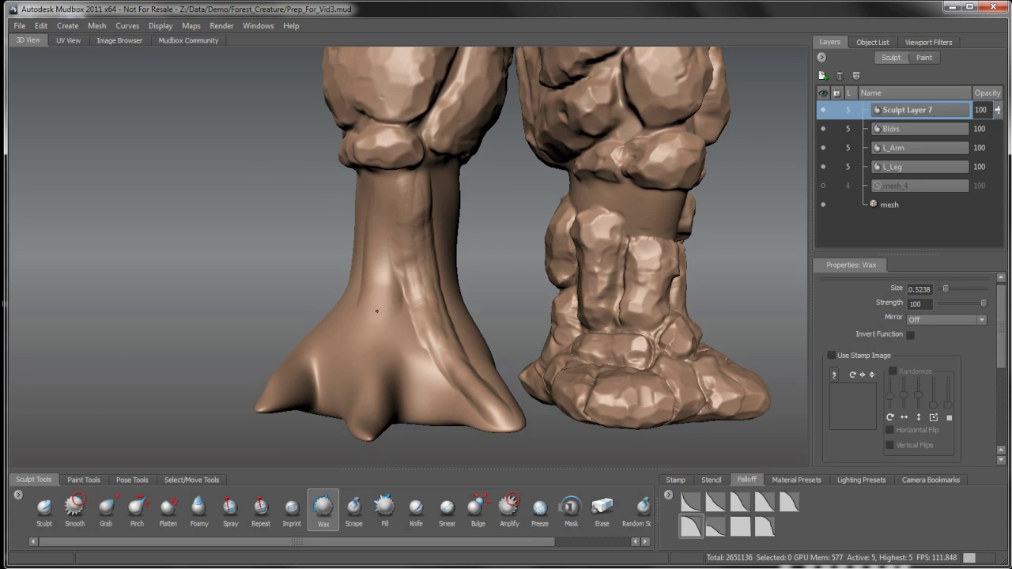
Build up a second Wax ridge that runs from below the knee boulder down the shin to the middle toe.
mouse_move(372, 335)
left_mouse_down("alt")
mouse_move(387, 365)
mouse_move(388, 342)
left_mouse_up("alt")
mouse_move(383, 180)
left_mouse_down()
mouse_move(371, 369)
mouse_move(395, 219)
mouse_move(432, 349)
left_mouse_up()
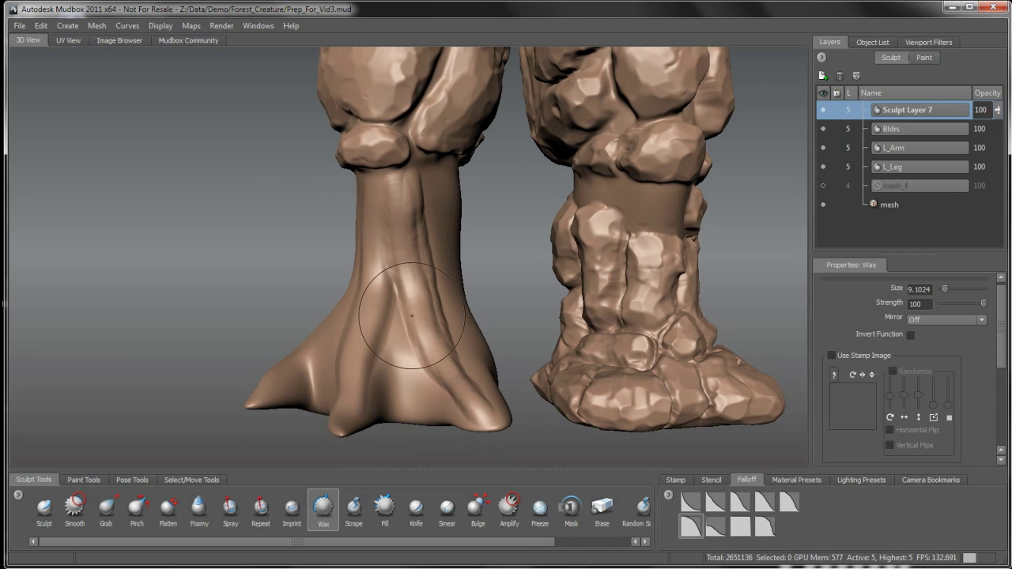
mouse_move(397, 198)
left_mouse_down()
mouse_move(421, 317)
mouse_move(465, 382)
mouse_move(440, 221)
mouse_move(436, 257)
mouse_move(454, 213)
mouse_move(438, 218)
mouse_move(408, 413)
left_mouse_up()
mouse_move(408, 412)
left_mouse_down("alt")
mouse_move(430, 369)
mouse_move(456, 168)
mouse_move(412, 340)
mouse_move(387, 393)
mouse_move(438, 233)
left_mouse_up("alt")
Add a thick Wax ridge down the inner side of the lower leg and reinforce the upper shin.
mouse_move(434, 190)
left_mouse_down()
mouse_move(427, 325)
mouse_move(396, 361)
mouse_move(386, 213)
mouse_move(413, 328)
left_mouse_up()
left_click_drag(452, 176, 435, 307)
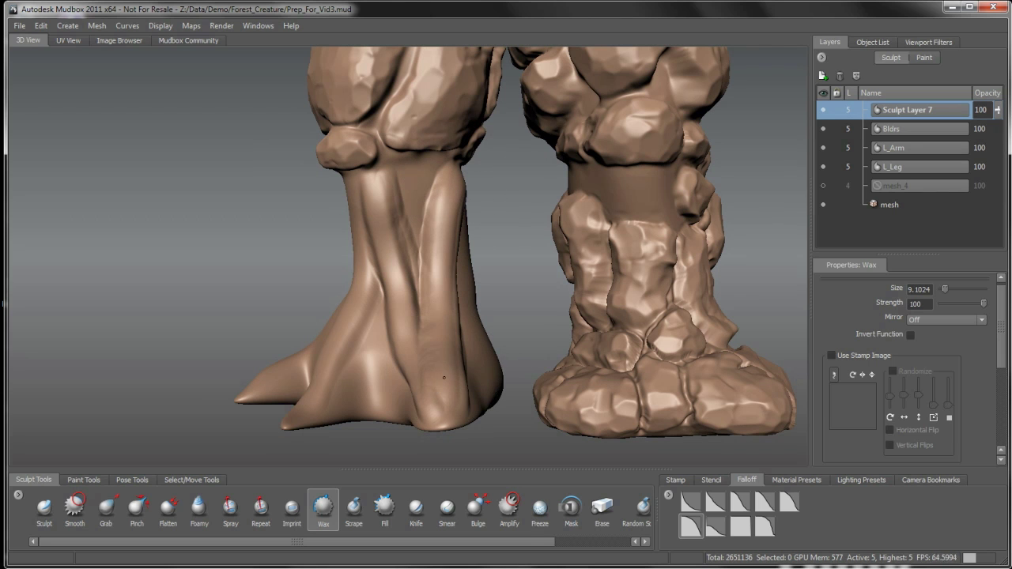
mouse_move(443, 389)
left_mouse_down("alt")
mouse_move(457, 200)
mouse_move(454, 316)
mouse_move(472, 388)
left_mouse_up("alt")
left_click_drag(474, 391, 531, 399, "alt")
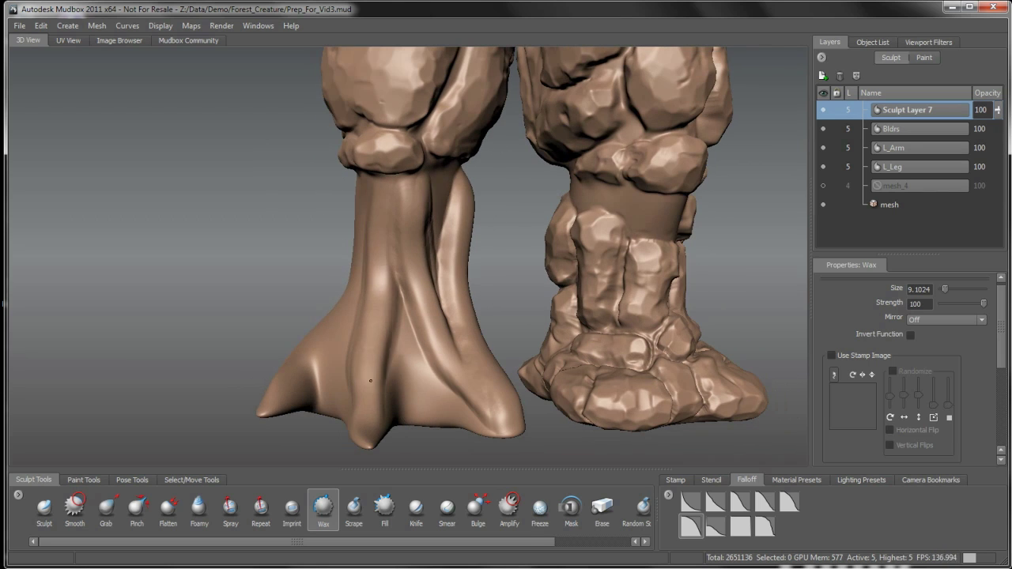
mouse_move(413, 208)
left_mouse_down()
mouse_move(433, 317)
mouse_move(474, 373)
mouse_move(496, 214)
mouse_move(433, 341)
mouse_move(474, 407)
mouse_move(432, 352)
mouse_move(421, 215)
left_mouse_up()
mouse_move(443, 336)
left_mouse_down("alt")
mouse_move(421, 342)
mouse_move(416, 305)
mouse_move(412, 345)
left_mouse_up("alt")
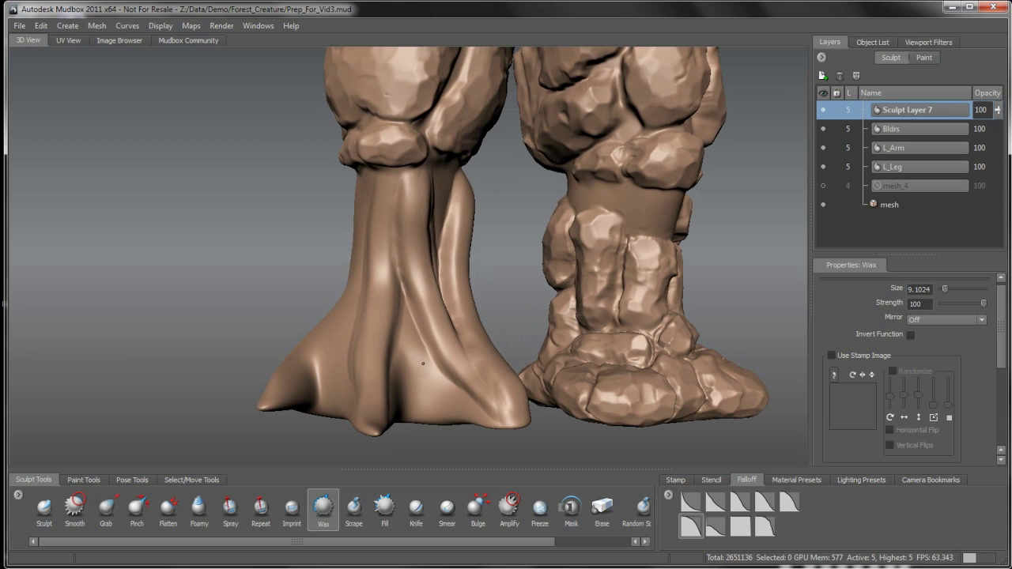
Undo the misplaced stroke on the outer shin and lay a curved Wax ridge down the leg's outer front.
mouse_move(379, 356)
left_mouse_down("alt")
mouse_move(409, 367)
mouse_move(407, 242)
left_mouse_up("alt")
left_click_drag(406, 192, 412, 223, "alt")
mouse_move(436, 187)
left_mouse_down()
mouse_move(387, 280)
mouse_move(396, 328)
left_mouse_up()
mouse_move(401, 342)
left_mouse_down("alt")
mouse_move(399, 355)
mouse_move(367, 339)
left_mouse_up("alt")
key("ctrl+z")
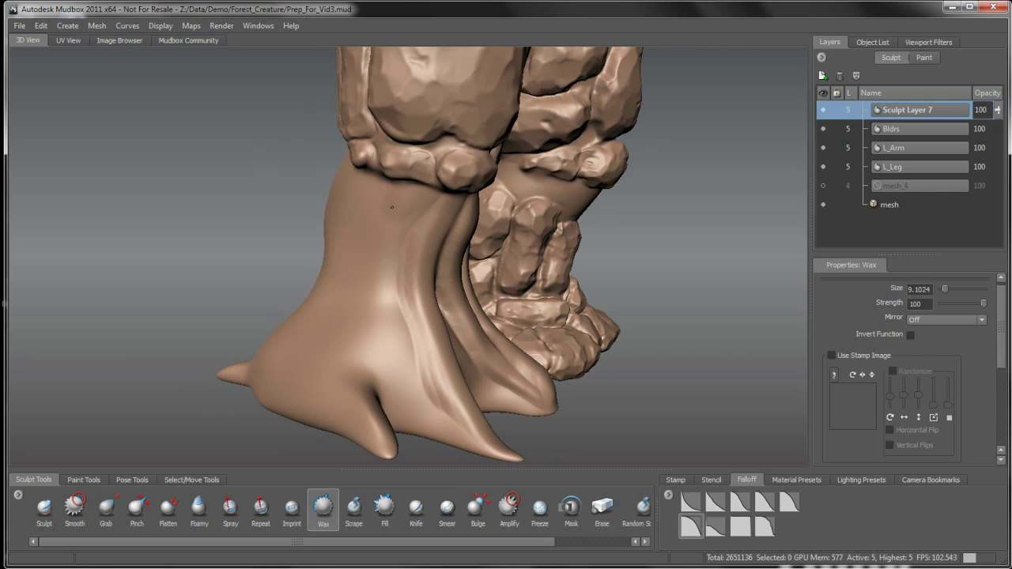
mouse_move(385, 217)
left_mouse_down()
mouse_move(372, 320)
mouse_move(417, 404)
mouse_move(447, 427)
mouse_move(381, 341)
left_mouse_up()
mouse_move(368, 302)
left_mouse_down("alt")
mouse_move(420, 360)
mouse_move(416, 347)
left_mouse_up("alt")
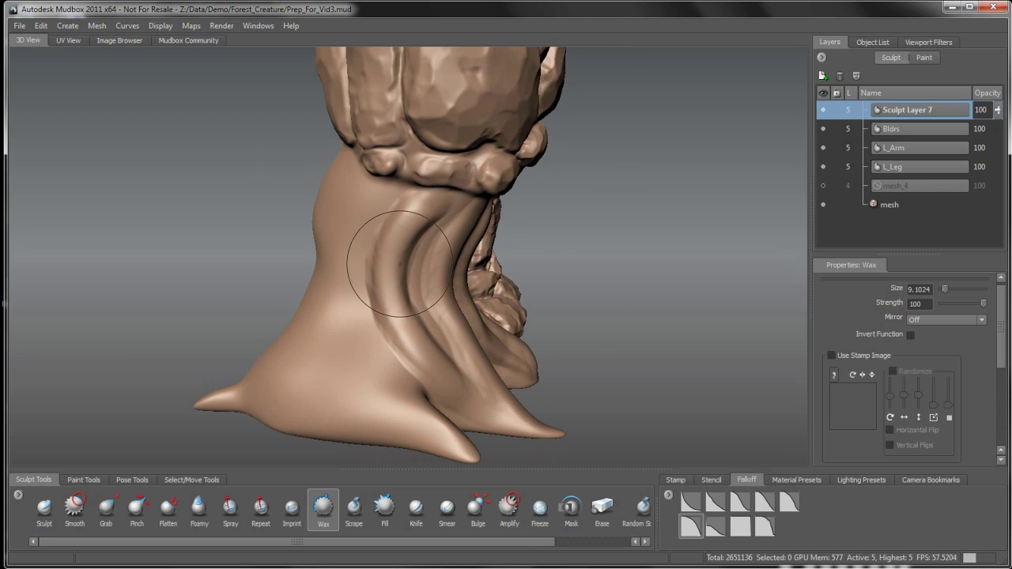
Build up the outer front toes and run a long Wax ridge from the knee down the leg's outer side.
left_click_drag(401, 265, 405, 296, "alt")
left_click_drag(480, 392, 516, 404)
left_click_drag(518, 402, 515, 407)
left_click_drag(433, 338, 442, 342, "alt")
mouse_move(400, 177)
left_mouse_down()
mouse_move(361, 271)
mouse_move(417, 399)
mouse_move(474, 427)
left_mouse_up()
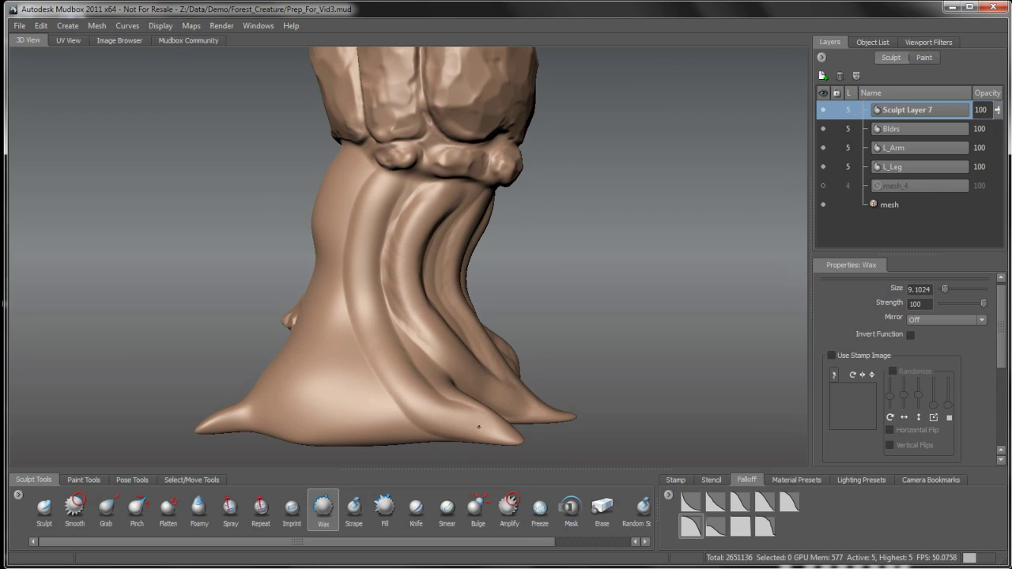
Lay adjoining Wax ridges down the outer back of the leg and onto the back toe.
mouse_move(388, 202)
left_mouse_down("alt")
mouse_move(387, 295)
mouse_move(422, 297)
left_mouse_up("alt")
mouse_move(392, 161)
left_mouse_down()
mouse_move(374, 265)
mouse_move(383, 372)
mouse_move(352, 429)
left_mouse_up()
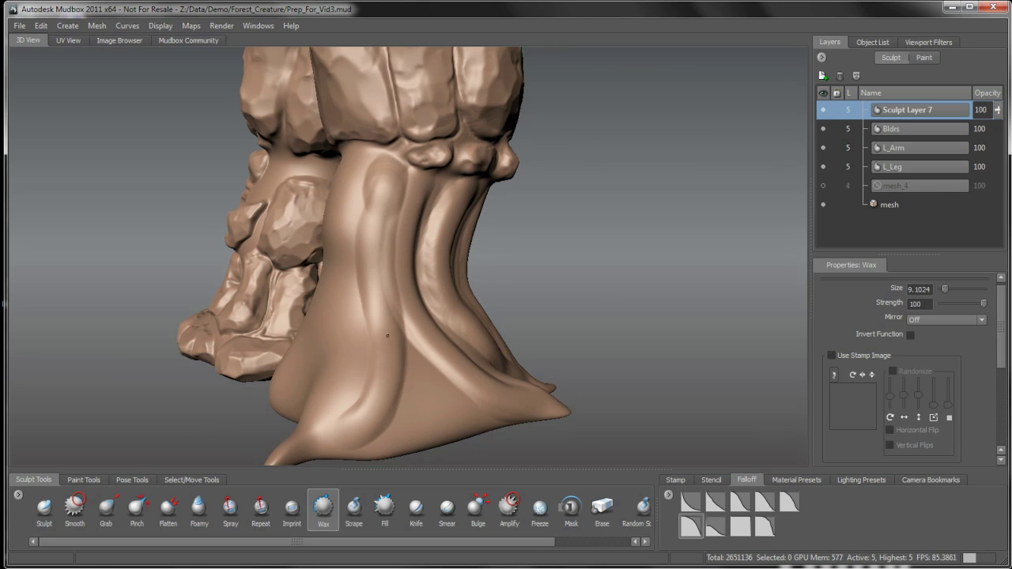
left_click_drag(386, 313, 383, 170)
left_click_drag(382, 295, 421, 295, "alt")
mouse_move(400, 171)
left_mouse_down()
mouse_move(384, 280)
mouse_move(398, 367)
mouse_move(378, 241)
mouse_move(388, 172)
left_mouse_up()
left_click_drag(399, 229, 352, 234, "alt")
left_click_drag(392, 176, 399, 378)
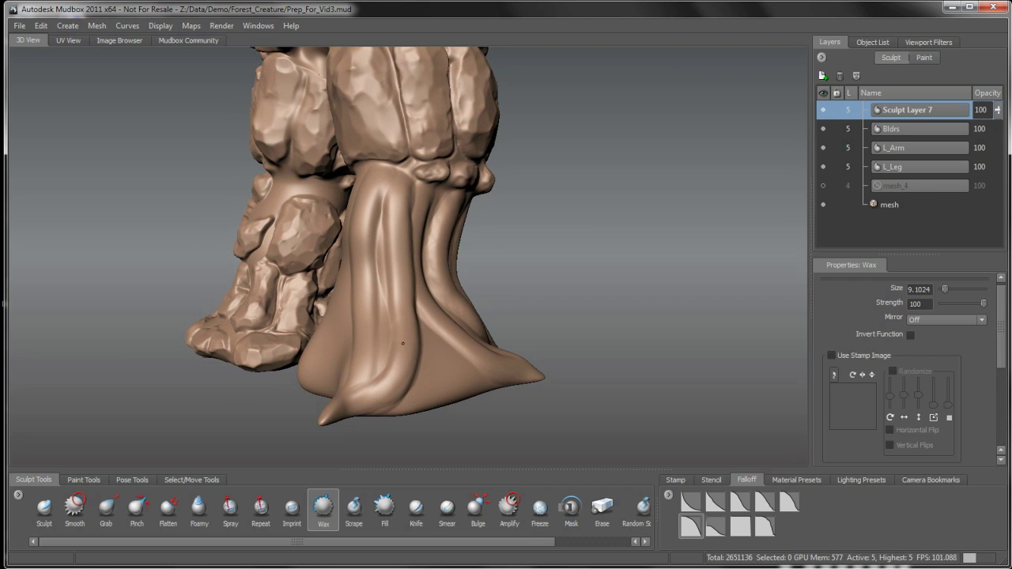
left_click_drag(389, 190, 416, 239, "alt")
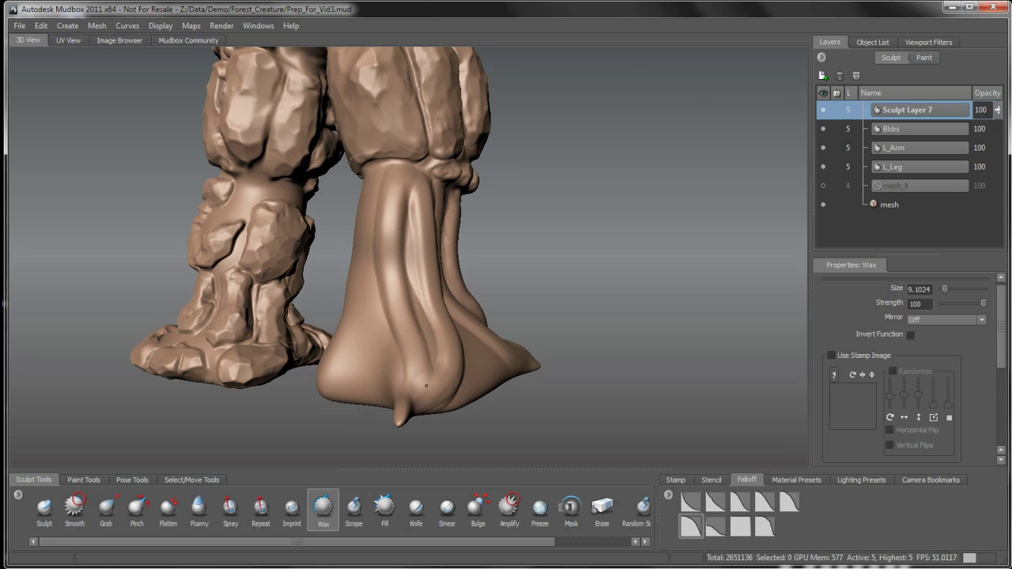
left_click_drag(440, 366, 359, 403, "alt")
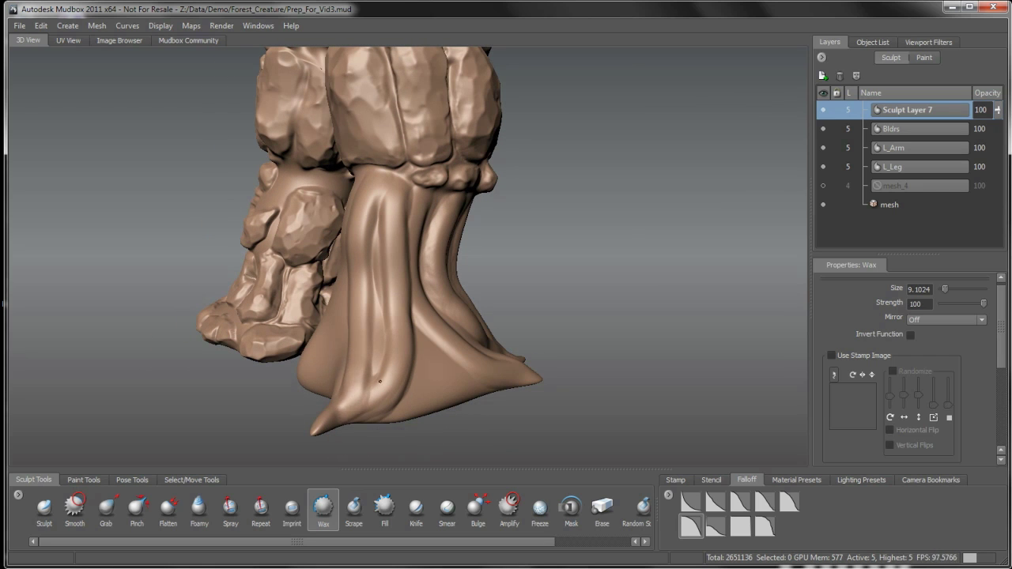
Sculpt a vertical Wax ridge down the back of the leg to the heel and thicken its lower part.
mouse_move(393, 321)
left_mouse_down("alt")
mouse_move(402, 215)
mouse_move(477, 316)
mouse_move(492, 312)
left_mouse_up("alt")
left_click_drag(420, 172, 434, 348)
left_click_drag(431, 387, 419, 195, "alt")
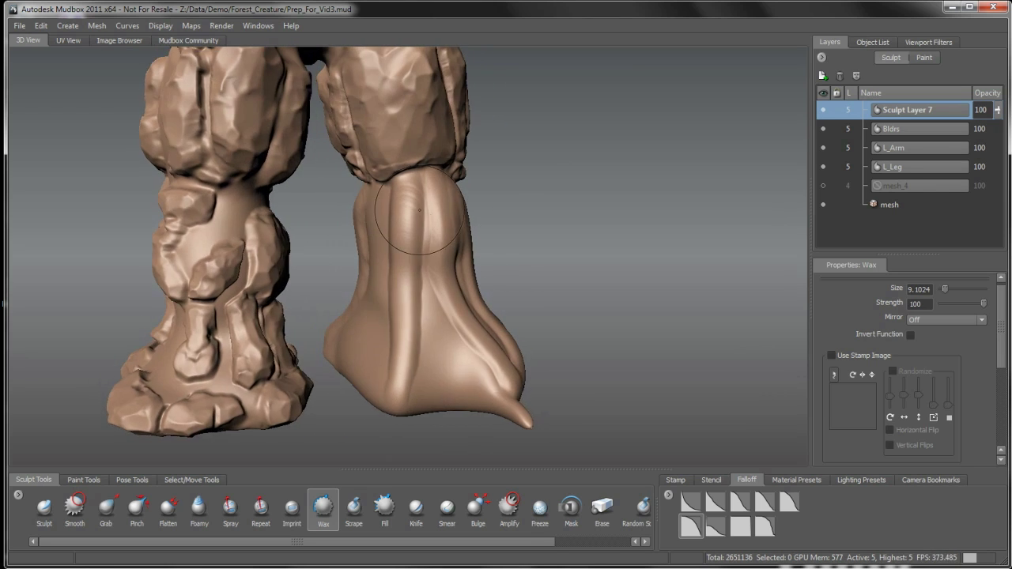
mouse_move(409, 301)
left_mouse_down()
mouse_move(407, 396)
mouse_move(378, 384)
left_mouse_up()
mouse_move(432, 352)
left_mouse_down()
mouse_move(465, 384)
mouse_move(411, 296)
left_mouse_up()
left_click_drag(467, 396, 404, 283)
left_click_drag(453, 391, 442, 361, "alt")
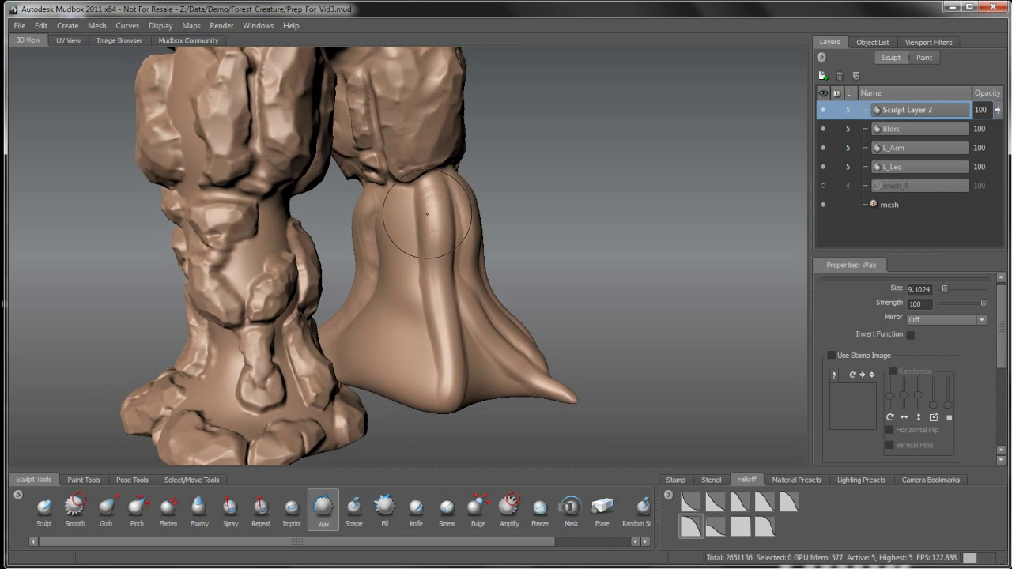
Add a softer Wax ridge beside the heel ridge on the back of the leg and undo the last stroke.
left_click_drag(422, 207, 387, 212, "alt")
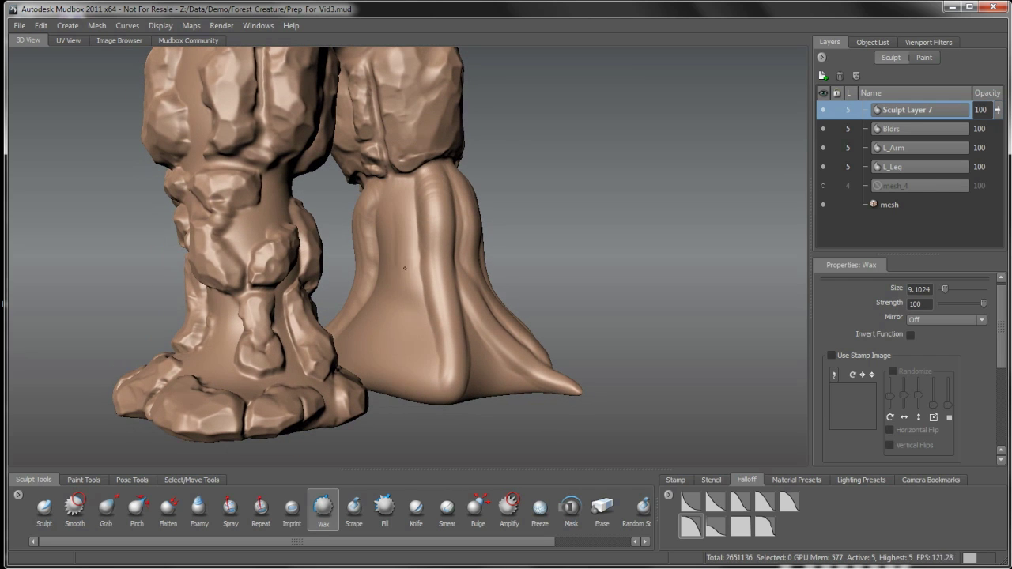
mouse_move(405, 285)
left_mouse_down()
mouse_move(401, 376)
mouse_move(410, 320)
left_mouse_up()
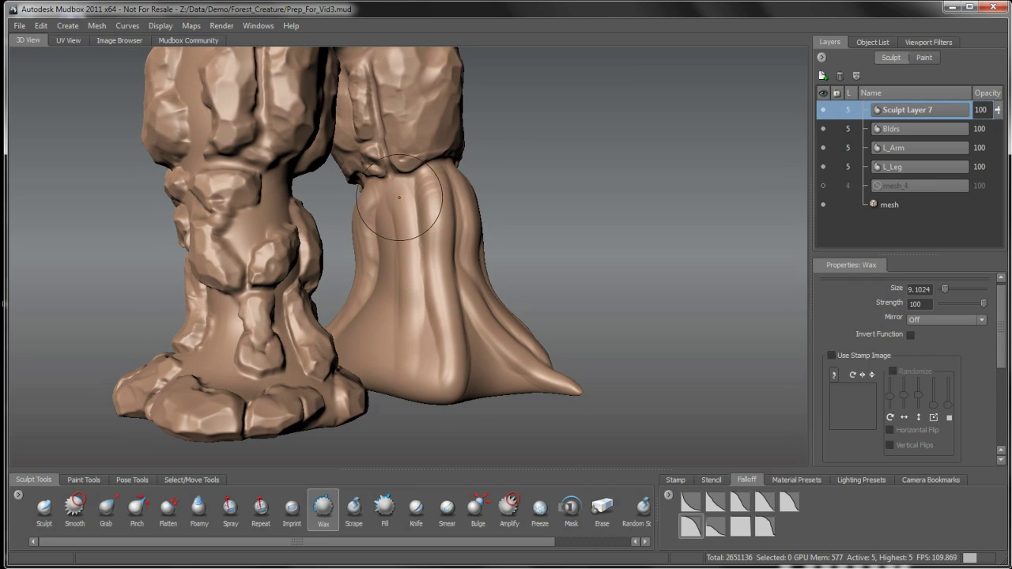
mouse_move(391, 375)
left_mouse_down()
mouse_move(410, 261)
mouse_move(382, 233)
mouse_move(506, 257)
mouse_move(546, 277)
mouse_move(339, 314)
left_mouse_up()
right_click_drag(382, 304, 395, 350, "alt")
mouse_move(396, 349)
left_mouse_down("alt")
mouse_move(388, 259)
mouse_move(409, 290)
mouse_move(408, 329)
mouse_move(399, 288)
mouse_move(405, 292)
left_mouse_up("alt")
key("ctrl+z")
Build up Wax ridges along the inner side of the leg, sweeping from below the knee toward the front toe.
mouse_move(427, 182)
left_mouse_down()
mouse_move(403, 273)
mouse_move(381, 298)
left_mouse_up()
left_click_drag(443, 204, 403, 299)
left_click_drag(400, 331, 481, 328, "alt")
left_click_drag(451, 296, 412, 388)
mouse_move(456, 306)
left_mouse_down()
mouse_move(433, 170)
mouse_move(457, 226)
mouse_move(435, 346)
left_mouse_up()
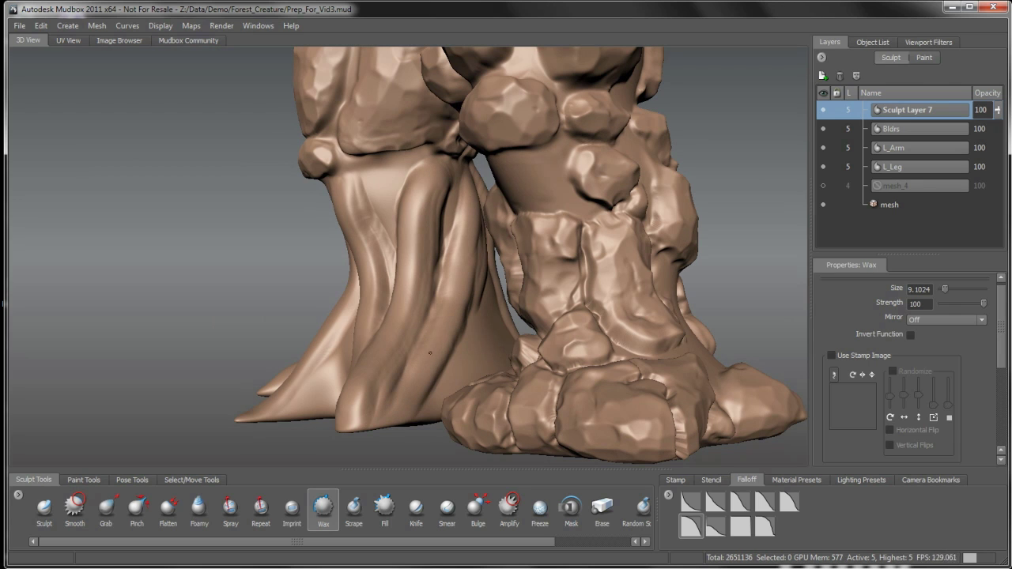
left_click_drag(466, 231, 464, 192)
mouse_move(425, 315)
left_mouse_down("alt")
mouse_move(390, 317)
mouse_move(420, 315)
left_mouse_up("alt")
mouse_move(466, 173)
left_mouse_down()
mouse_move(457, 286)
mouse_move(426, 367)
left_mouse_up()
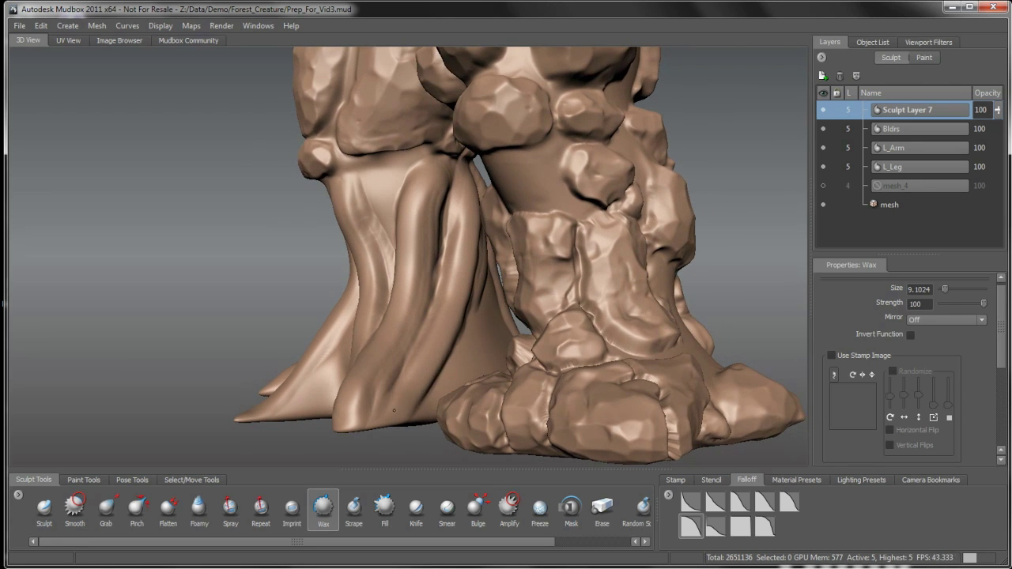
left_click_drag(440, 330, 456, 194)
Reduce the Wax brush size and add a narrower ridge down the front of the shin between the larger ones.
mouse_move(409, 263)
left_mouse_down("alt")
mouse_move(443, 237)
mouse_move(401, 217)
left_mouse_up("alt")
key("b")
left_click_drag(379, 174, 408, 373)
left_click_drag(409, 424, 399, 312, "alt")
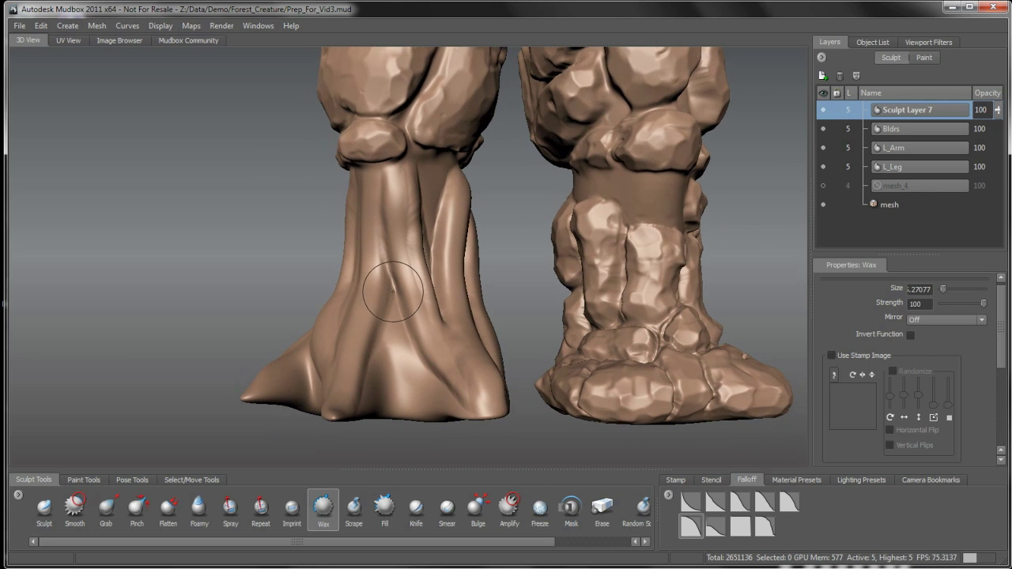
mouse_move(371, 345)
left_mouse_down("alt")
mouse_move(376, 209)
mouse_move(459, 411)
mouse_move(497, 447)
mouse_move(464, 380)
left_mouse_up("alt")
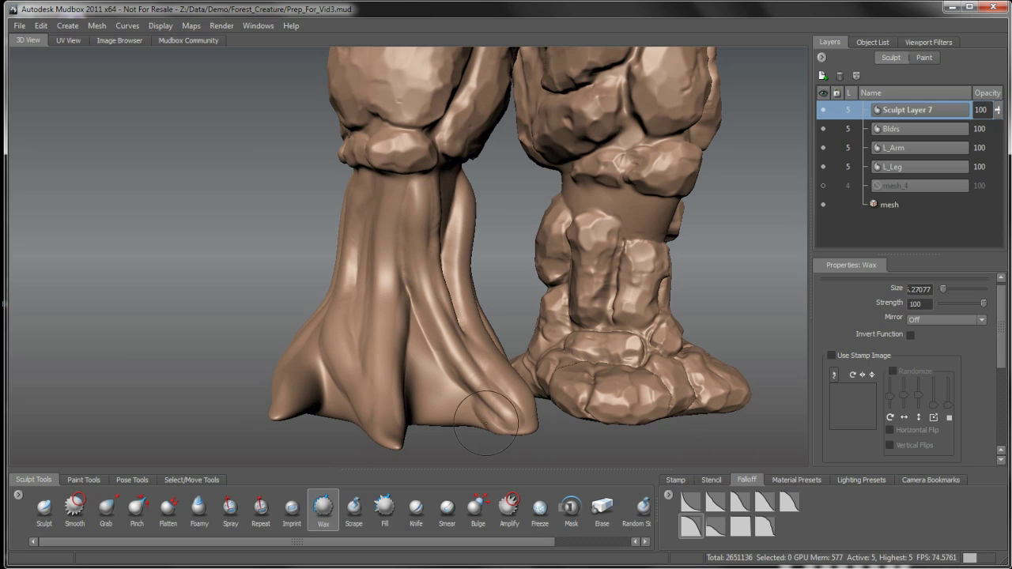
Add small branching Wax ridges around the inner front toe and in the hollow beside the middle toe.
mouse_move(478, 413)
left_mouse_down("alt")
mouse_move(453, 347)
mouse_move(461, 273)
left_mouse_up("alt")
left_click_drag(484, 305, 466, 348, "alt")
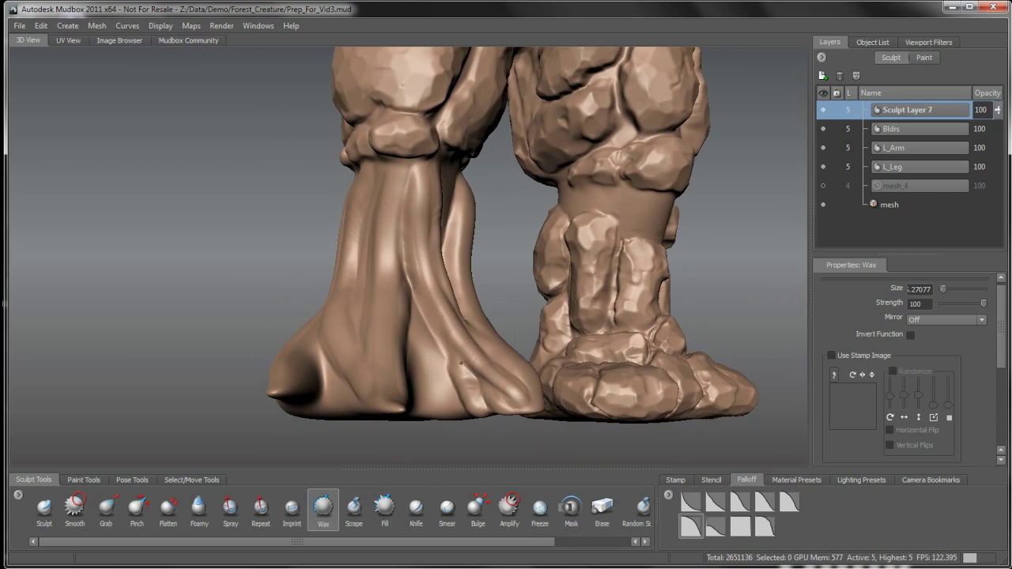
left_click_drag(446, 403, 439, 389, "alt")
mouse_move(418, 343)
left_mouse_down()
mouse_move(435, 419)
mouse_move(405, 383)
left_mouse_up()
mouse_move(399, 330)
left_mouse_down()
mouse_move(428, 417)
mouse_move(421, 328)
mouse_move(444, 337)
mouse_move(436, 424)
mouse_move(432, 413)
left_mouse_up()
Add Wax strokes above the inner front toe and along the neighbouring ridges on the inner side of the leg.
mouse_move(432, 413)
left_mouse_down("alt")
mouse_move(395, 389)
mouse_move(377, 422)
mouse_move(340, 437)
left_mouse_up("alt")
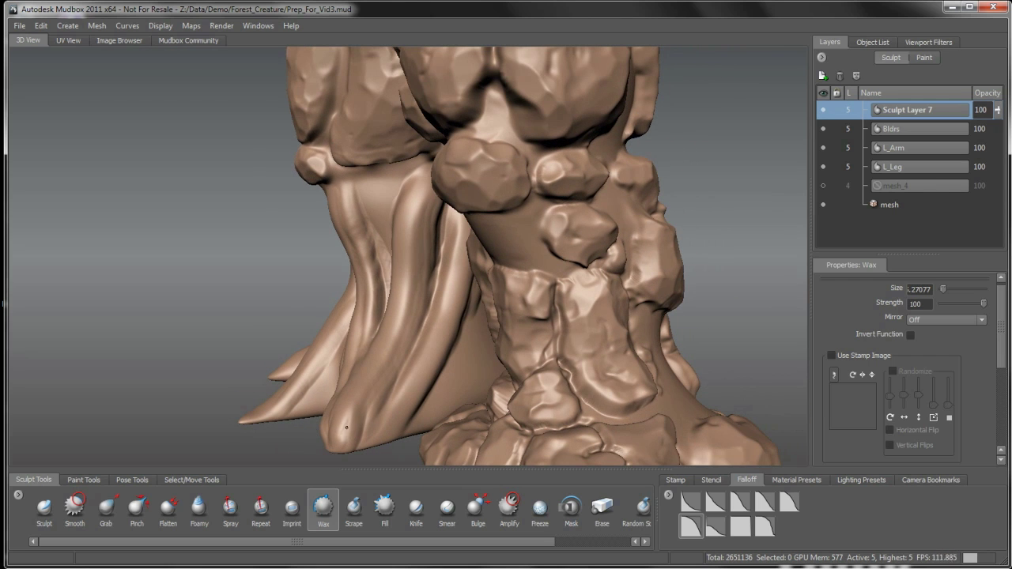
left_click_drag(363, 419, 375, 439)
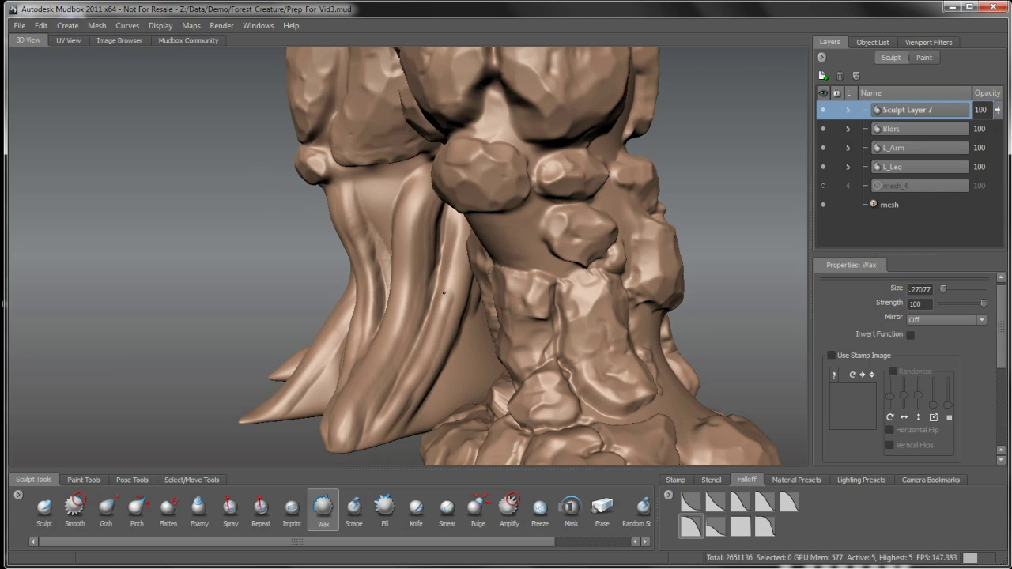
left_click_drag(441, 279, 466, 188, "alt")
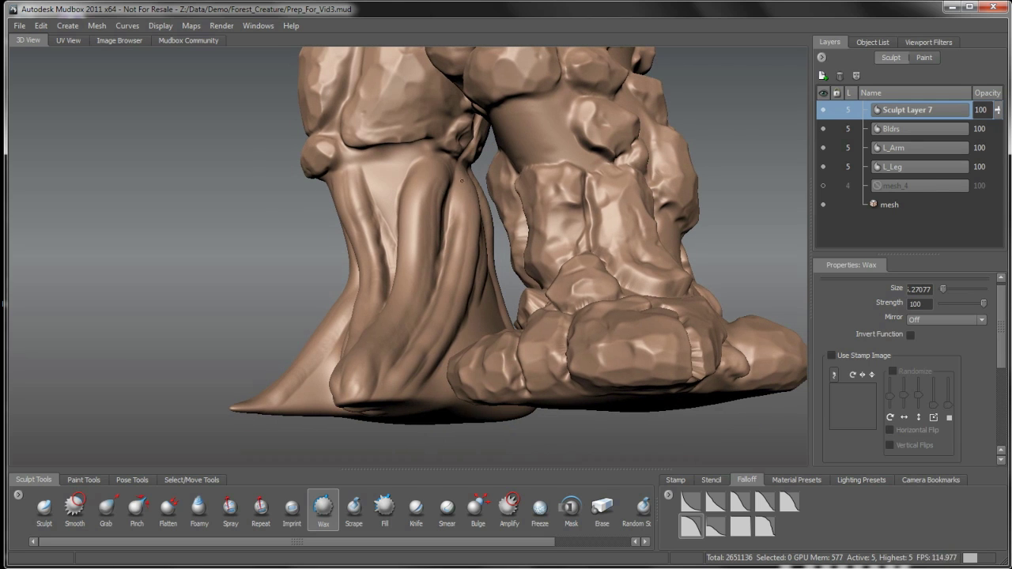
left_click_drag(430, 282, 414, 186, "alt")
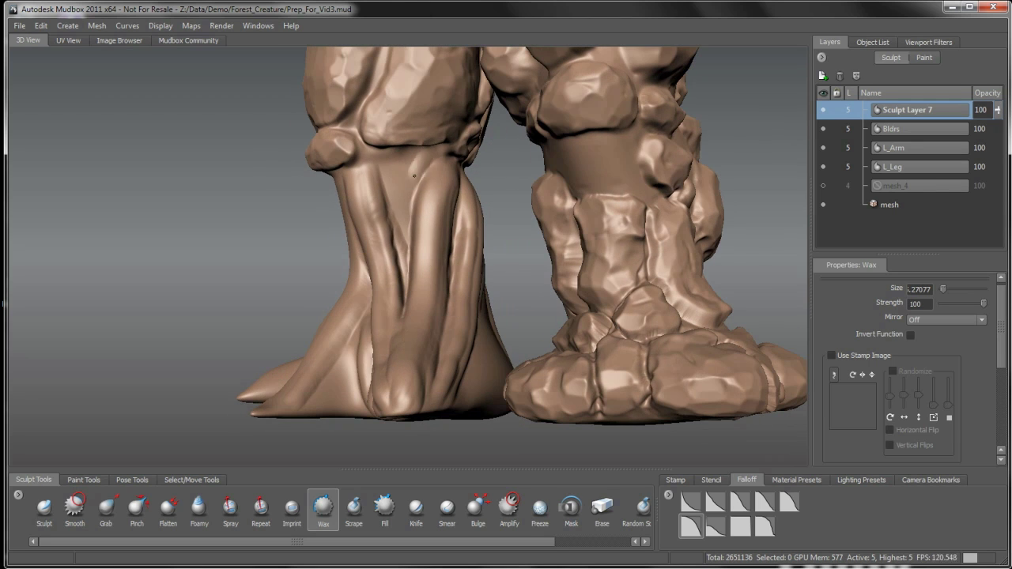
Add narrow Wax ridges down the shin, curving toward the middle and inner front toes.
mouse_move(404, 300)
left_mouse_down("alt")
mouse_move(462, 345)
mouse_move(369, 360)
mouse_move(348, 416)
left_mouse_up("alt")
left_click_drag(348, 416, 367, 363, "alt")
mouse_move(367, 364)
left_mouse_down()
mouse_move(339, 391)
mouse_move(340, 371)
mouse_move(403, 356)
mouse_move(406, 289)
left_mouse_up()
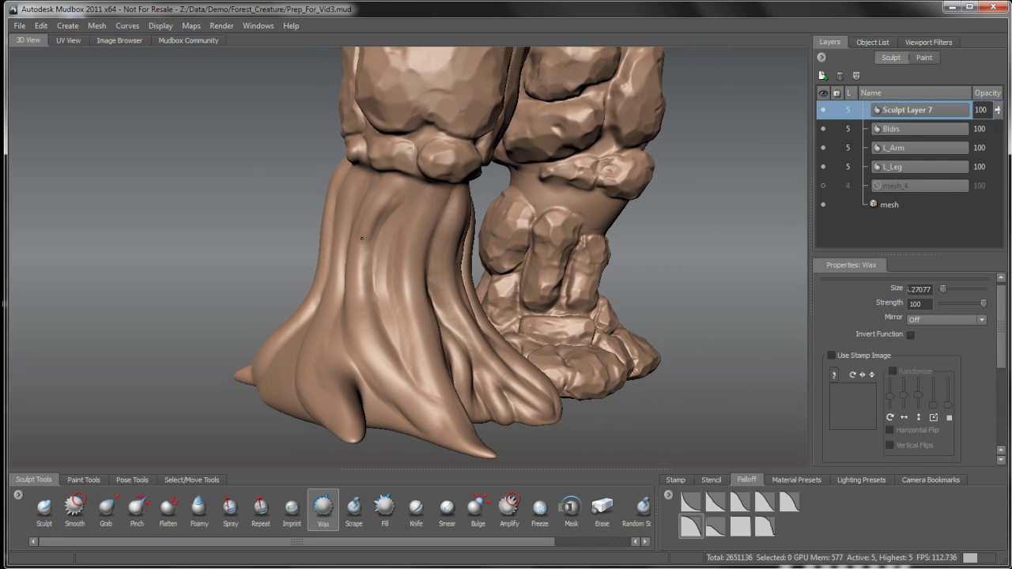
mouse_move(361, 248)
left_mouse_down()
mouse_move(366, 326)
mouse_move(445, 427)
mouse_move(422, 411)
left_mouse_up()
mouse_move(368, 368)
left_mouse_down("alt")
mouse_move(316, 358)
mouse_move(464, 348)
left_mouse_up("alt")
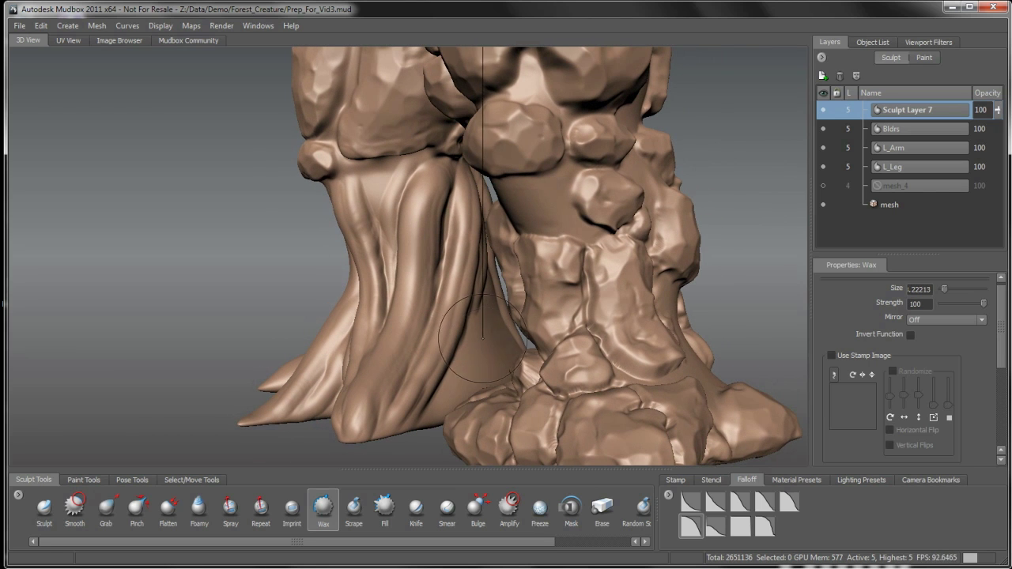
Undo the last Wax stroke and build a short, knotted ridge in the hollow between the inner leg ridges below the knee.
left_click_drag(388, 294, 422, 257, "alt")
right_click_drag(422, 257, 447, 318, "alt")
left_click_drag(446, 318, 406, 234, "alt")
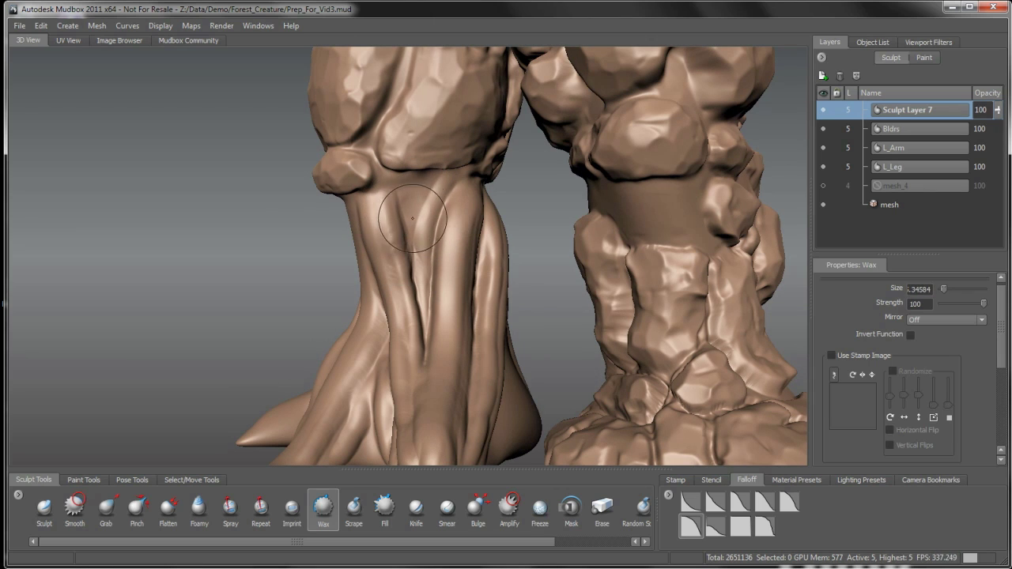
key("ctrl+z")
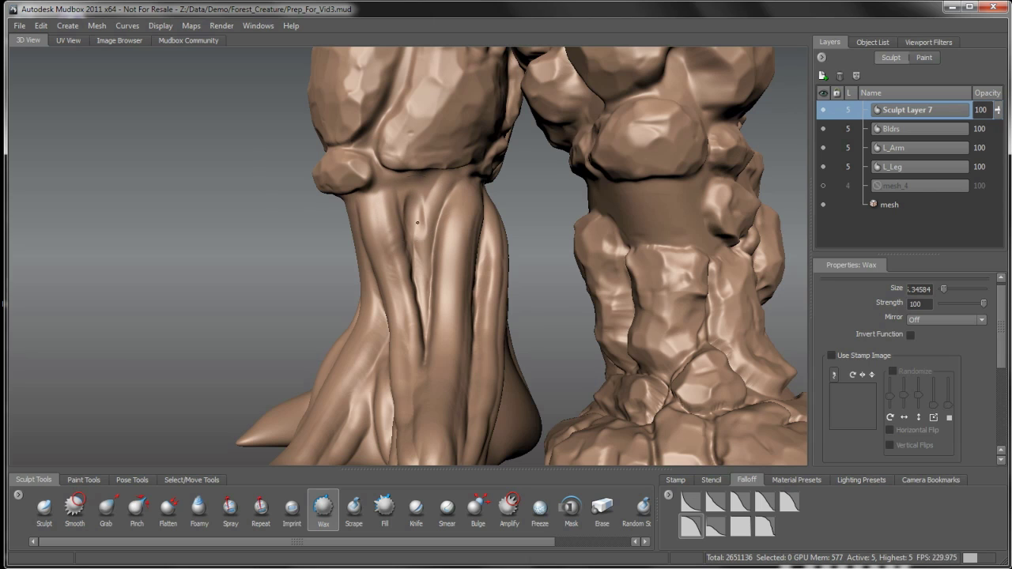
mouse_move(414, 221)
left_mouse_down()
mouse_move(418, 234)
mouse_move(411, 210)
left_mouse_up()
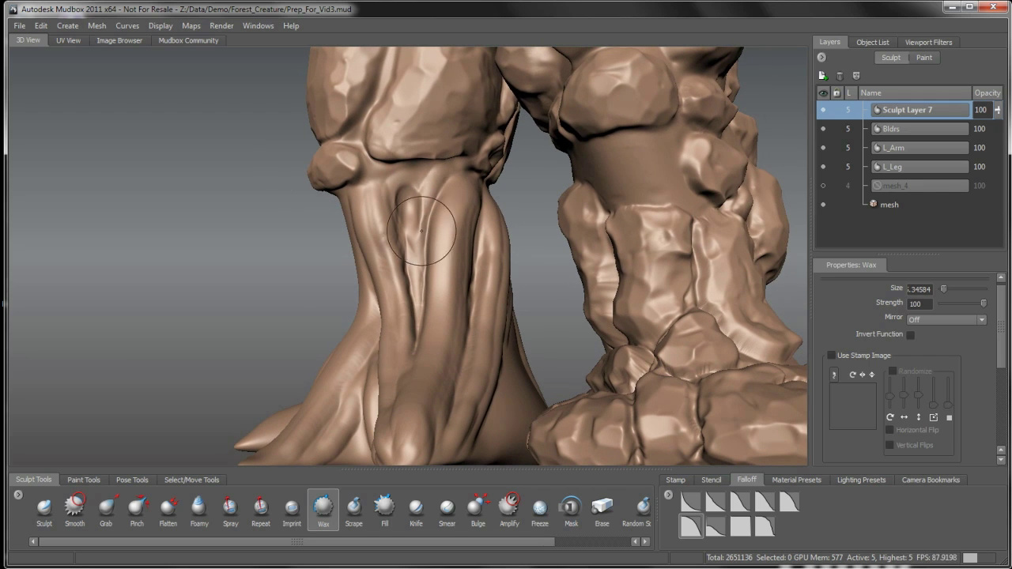
left_click_drag(419, 239, 414, 282)
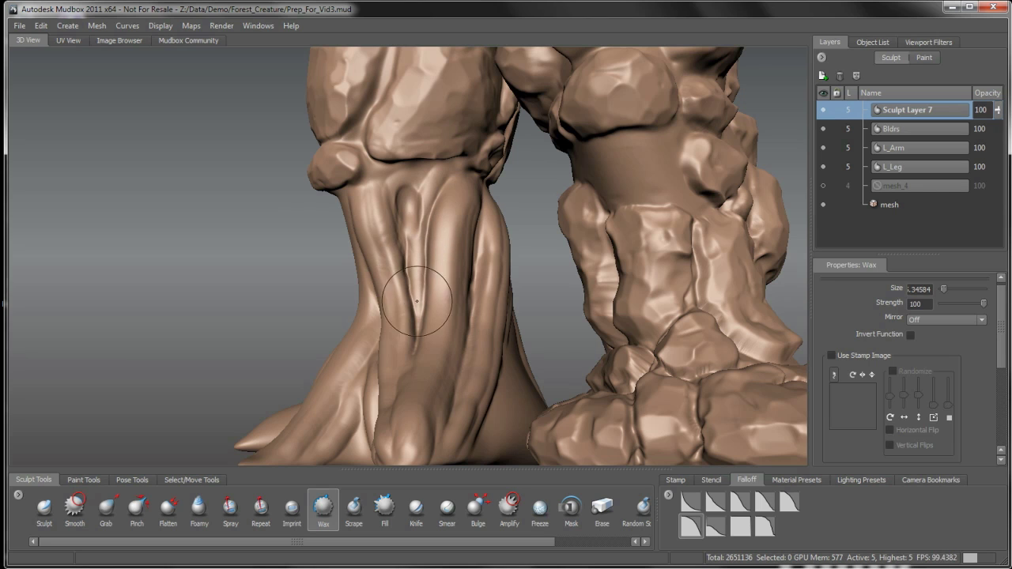
Enable the Cavity Ambient Occlusion viewport filter and set its quality to Best.
left_click(918, 39)
left_click(874, 129)
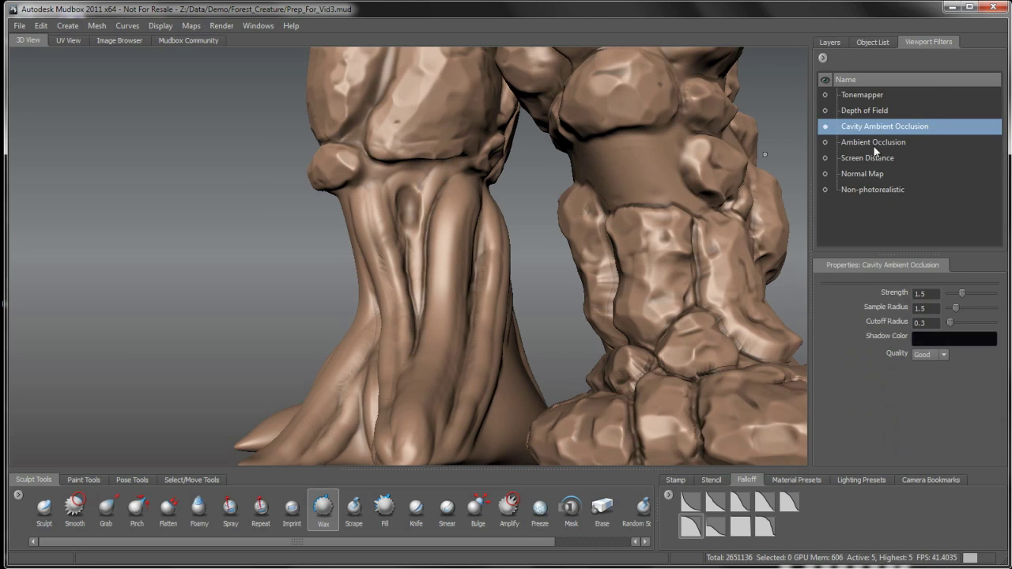
left_click(942, 354)
left_click(943, 363)
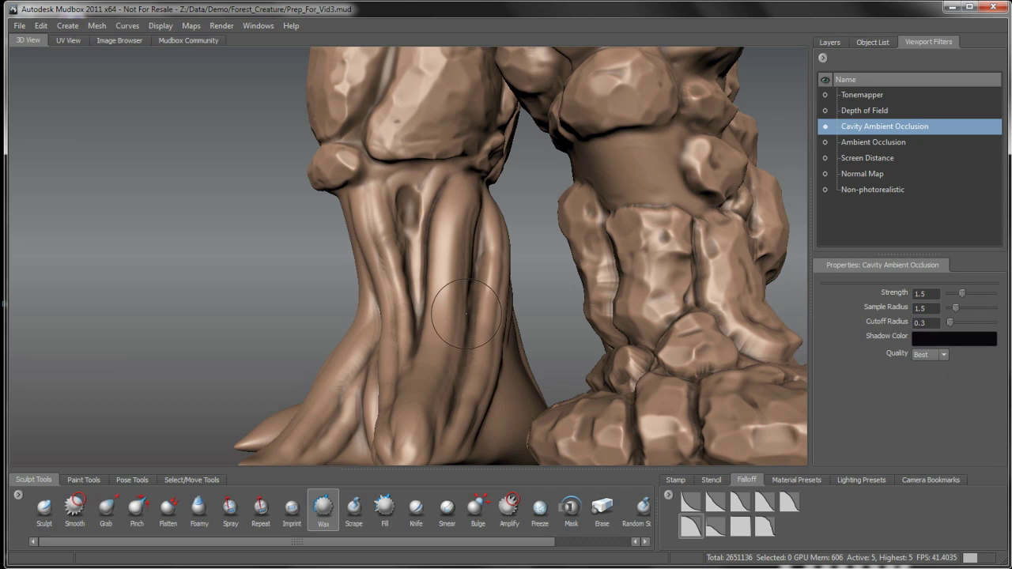
Refine the Wax ridges around the knotted hollow and follow them down to the inner front toe.
mouse_move(459, 301)
left_mouse_down("alt")
mouse_move(480, 305)
mouse_move(481, 285)
mouse_move(449, 224)
left_mouse_up("alt")
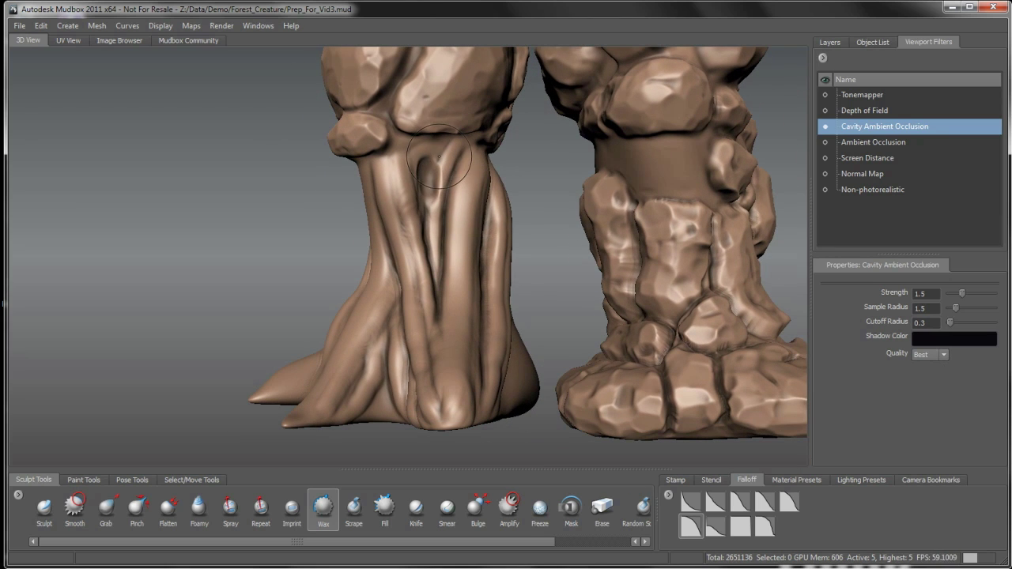
left_click_drag(420, 184, 412, 162, "alt")
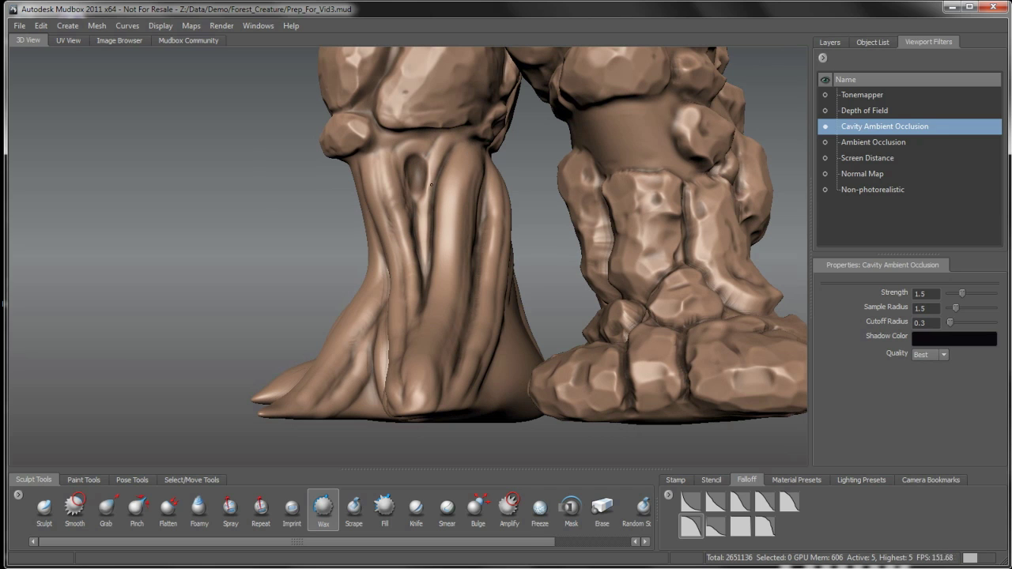
left_click_drag(423, 259, 406, 146, "alt")
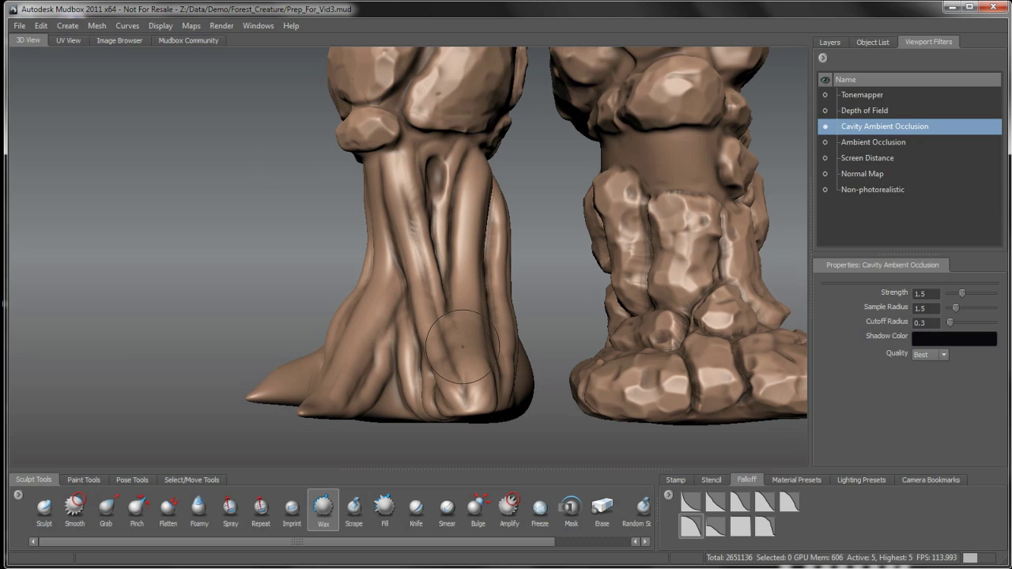
left_click_drag(462, 345, 404, 190, "alt")
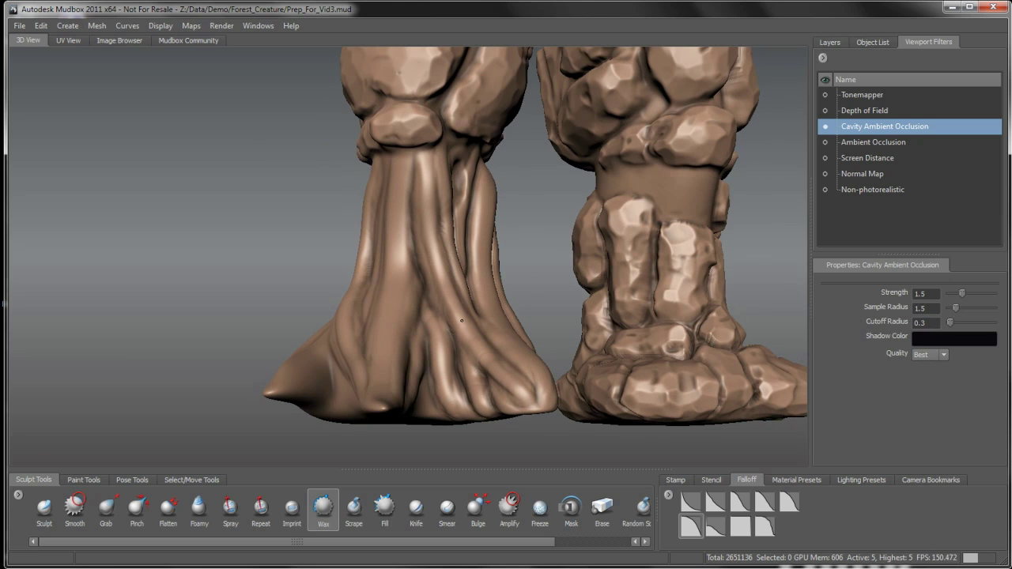
Add thin Wax ridges down the front of the shin, running onto the middle toe.
left_click_drag(472, 337, 413, 188, "alt")
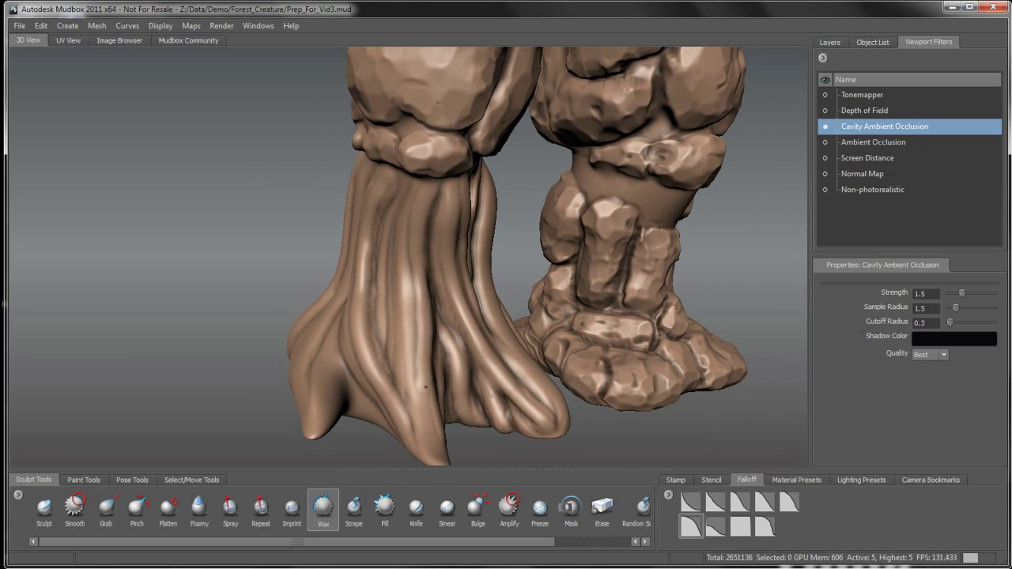
left_click_drag(419, 395, 408, 209, "alt")
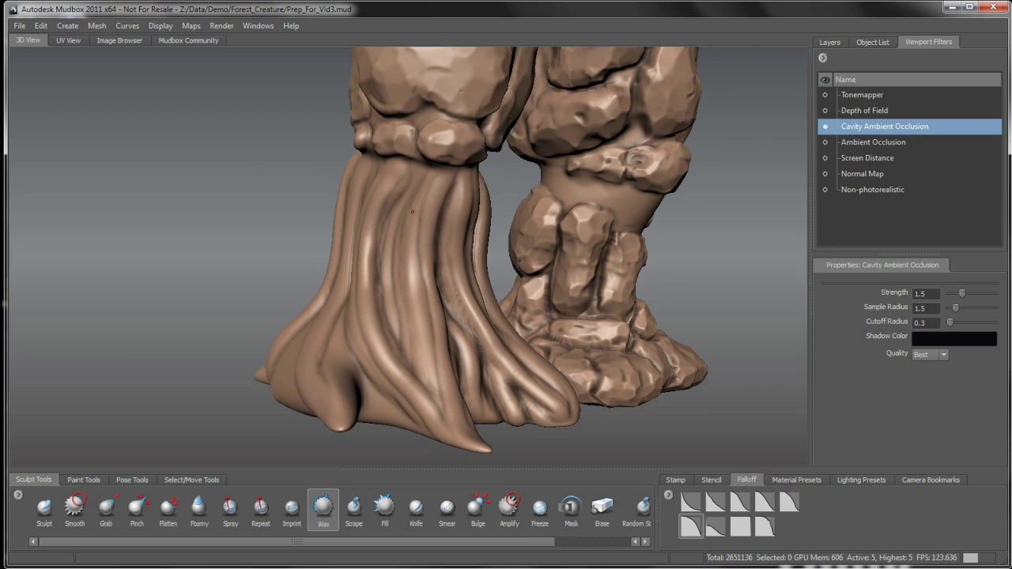
mouse_move(411, 220)
left_mouse_down()
mouse_move(421, 342)
mouse_move(443, 421)
left_mouse_up()
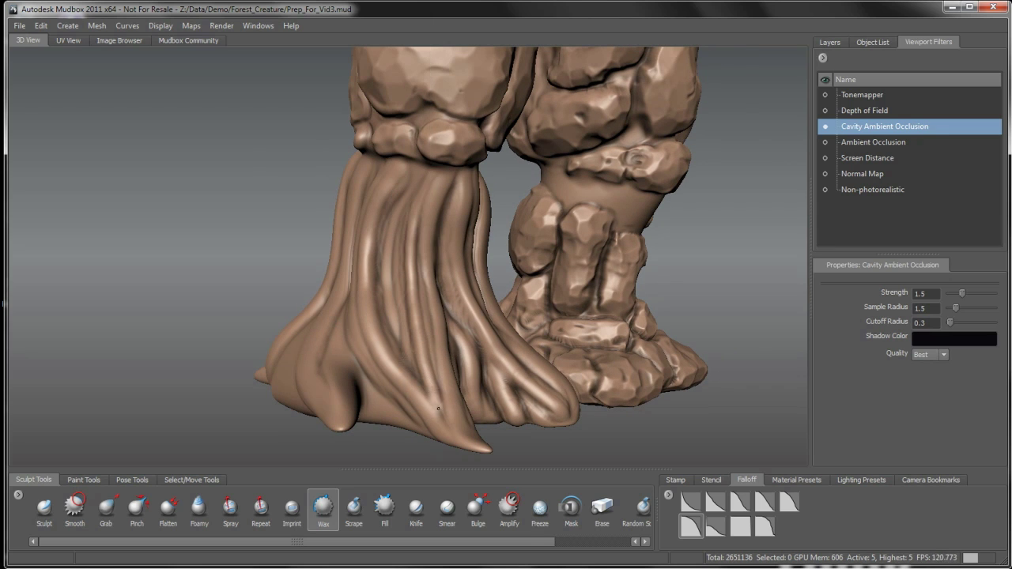
mouse_move(408, 315)
left_mouse_down("alt")
mouse_move(402, 212)
mouse_move(396, 289)
mouse_move(421, 354)
mouse_move(418, 328)
left_mouse_up("alt")
left_click_drag(407, 281, 388, 217, "alt")
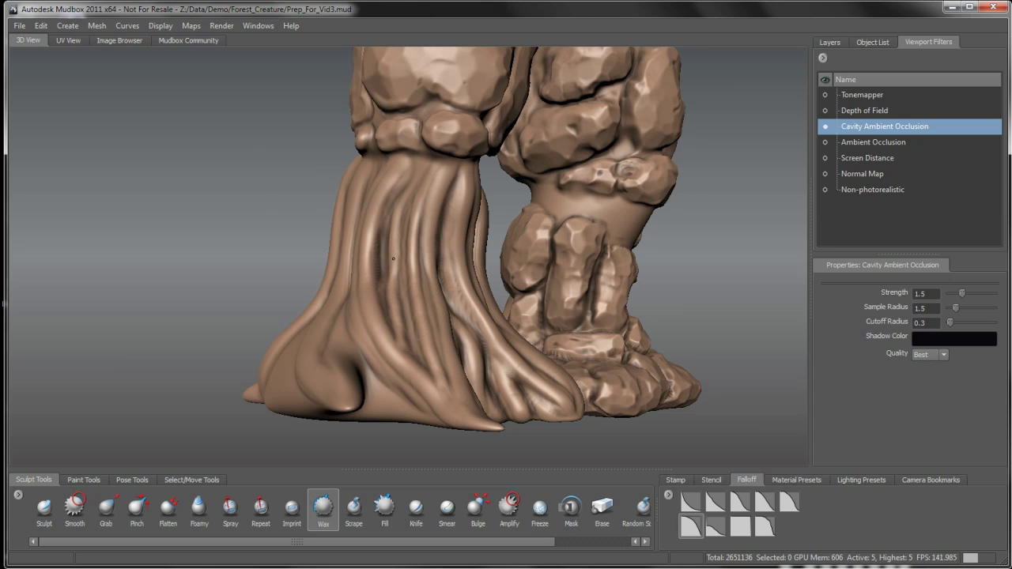
Add a Wax ridge branching toward the outer toe and smooth the area around that toe's base.
left_click_drag(401, 343, 388, 237, "alt")
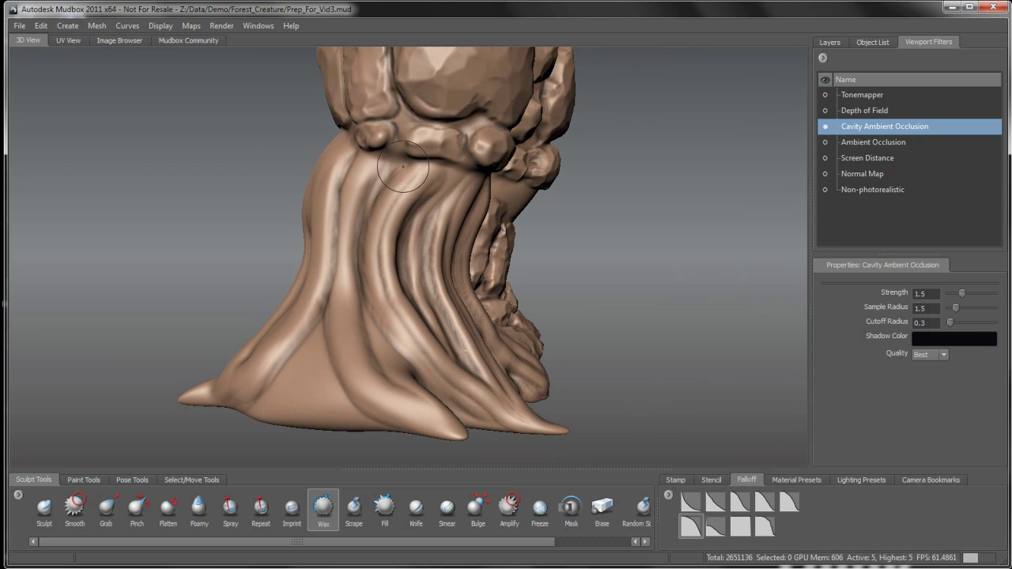
mouse_move(375, 274)
left_mouse_down()
mouse_move(434, 380)
mouse_move(381, 373)
mouse_move(348, 350)
left_mouse_up()
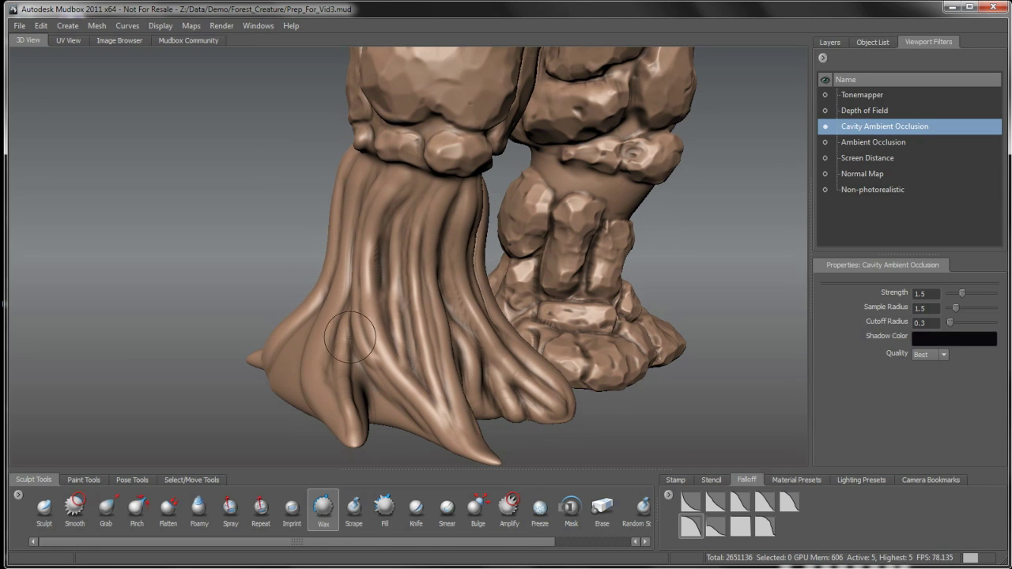
key("shift")
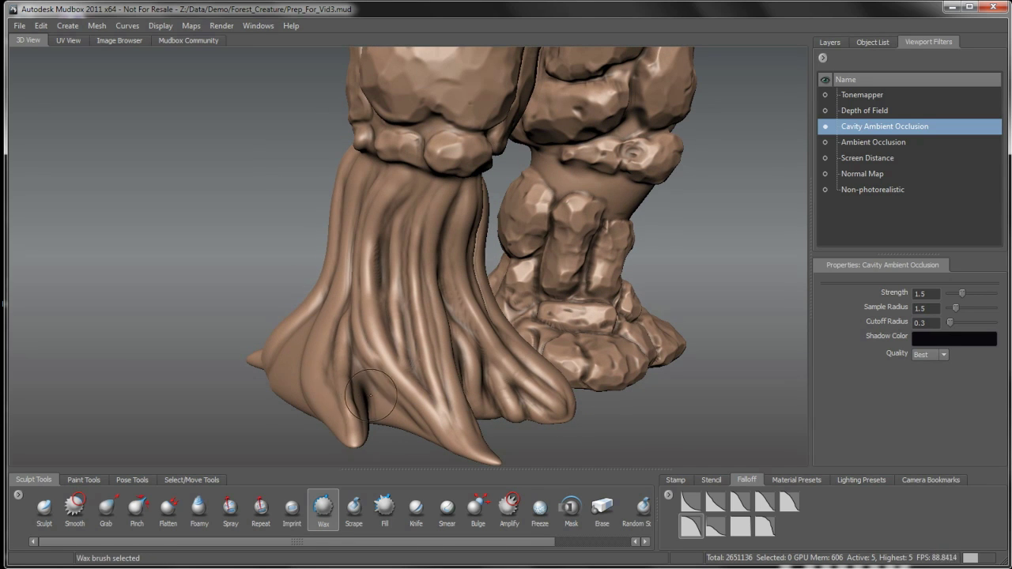
left_click_drag(382, 395, 318, 384, "alt")
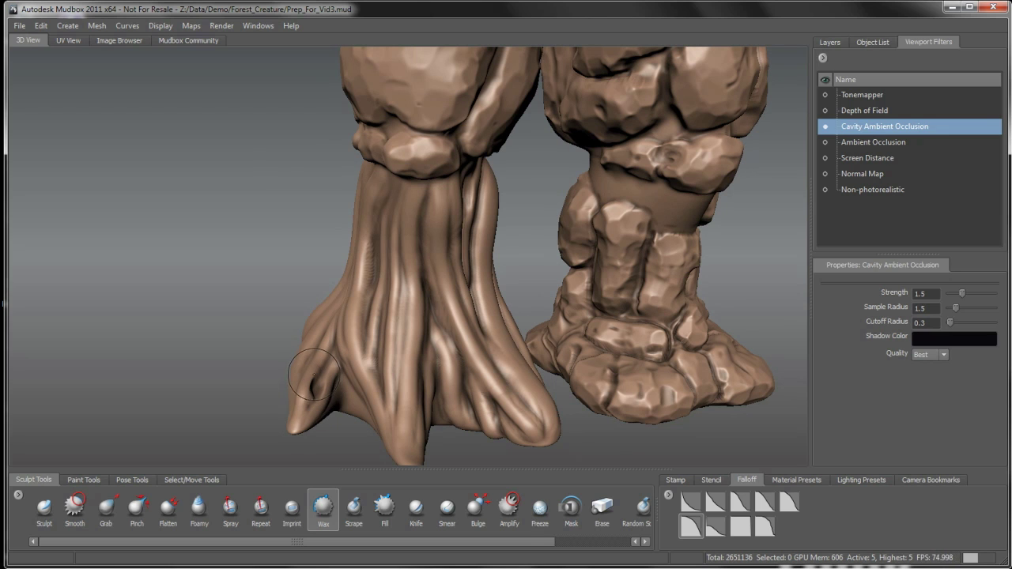
key("shift")
left_click_drag(345, 372, 363, 365, "alt")
mouse_move(395, 406)
left_mouse_down("alt")
mouse_move(379, 371)
mouse_move(407, 372)
left_mouse_up("alt")
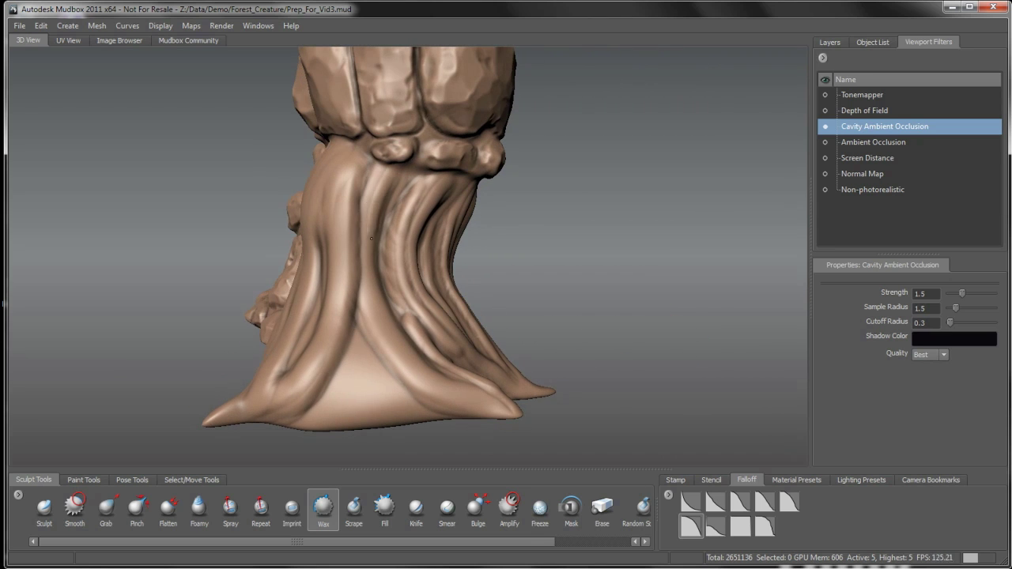
Add narrow Wax ridges down the outer side of the leg from below the knee stones and smooth them above the outer toe.
left_click_drag(500, 411, 427, 425, "alt")
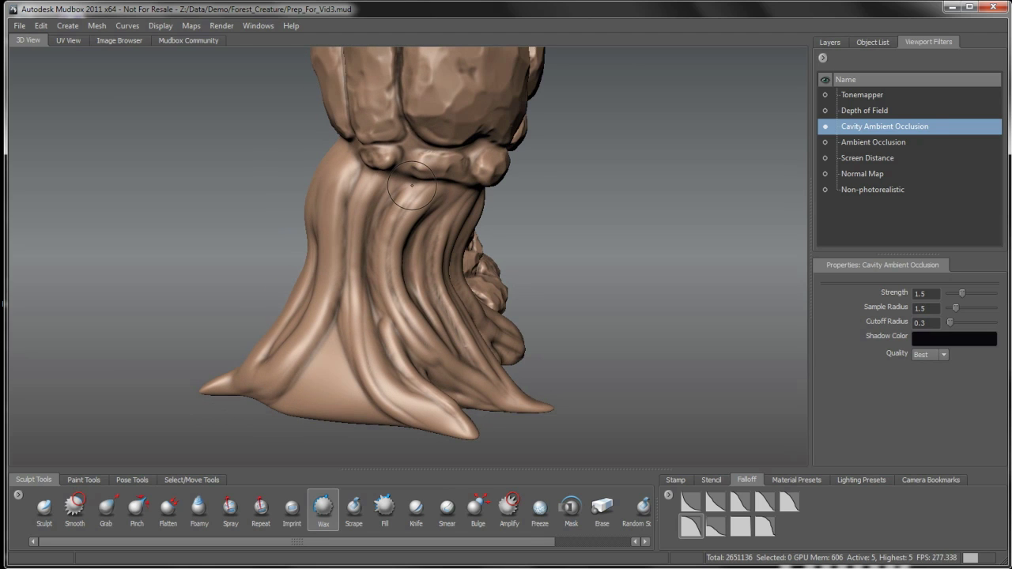
mouse_move(412, 184)
left_mouse_down()
mouse_move(380, 242)
mouse_move(416, 354)
left_mouse_up()
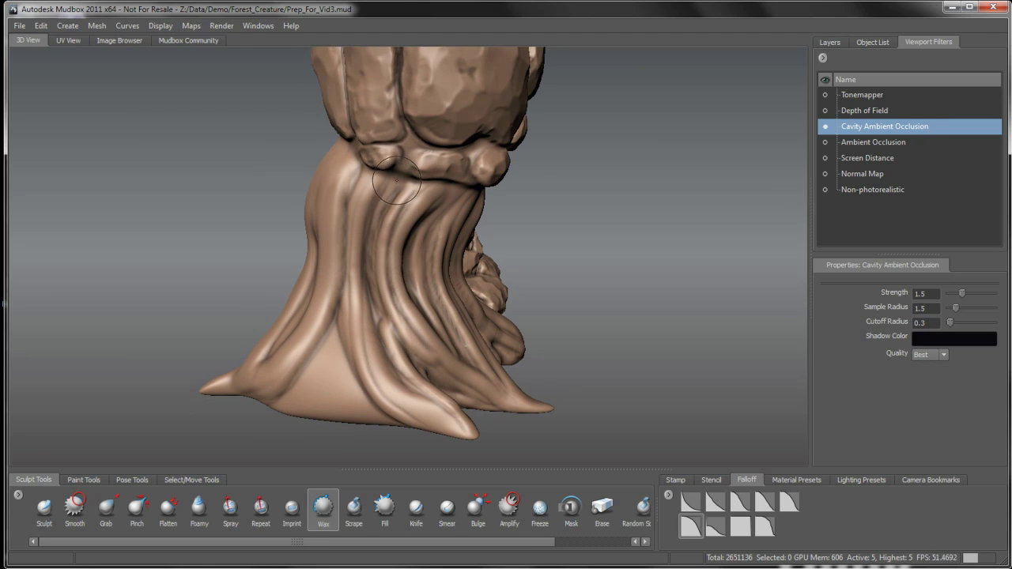
left_click_drag(383, 182, 357, 287)
key("shift")
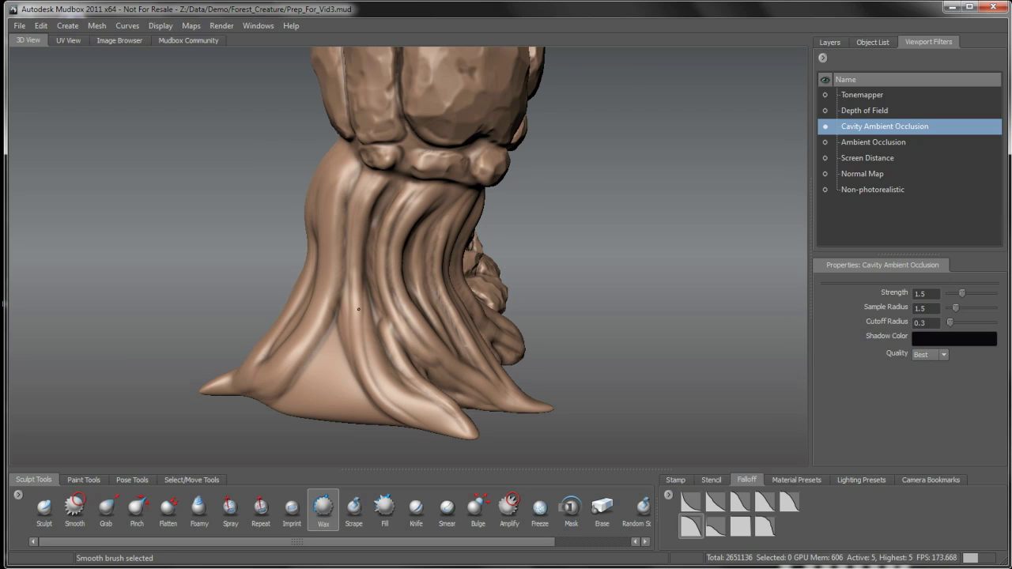
mouse_move(359, 323)
left_mouse_down("shift")
mouse_move(369, 364)
mouse_move(405, 352)
left_mouse_up("shift")
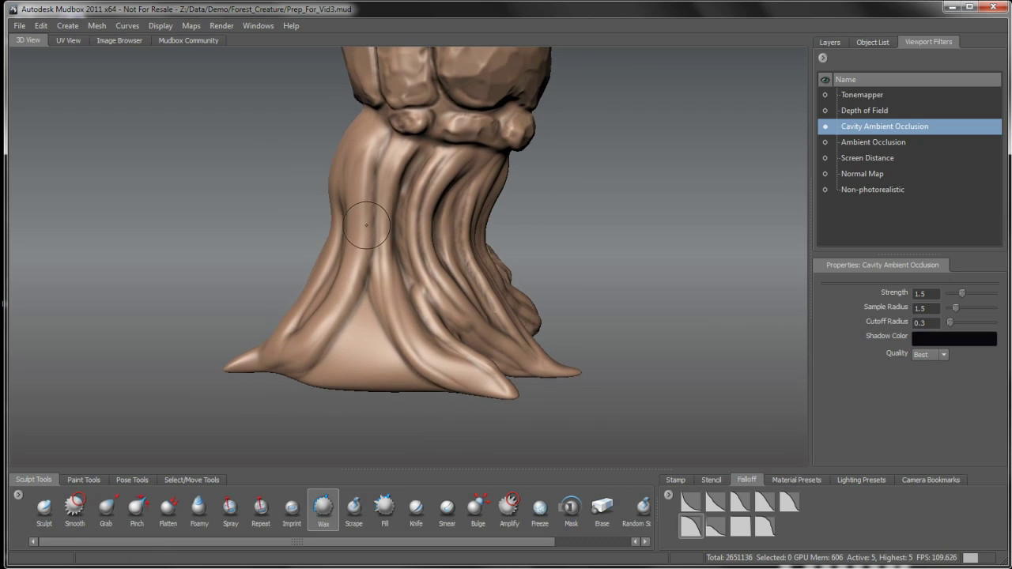
key("shift")
Add a Wax ridge toward the heel, resize the brush, and fill the smooth web between outer toe and heel with small roots.
left_click_drag(326, 355, 343, 348, "alt")
mouse_move(374, 139)
left_mouse_down()
mouse_move(367, 219)
mouse_move(339, 313)
mouse_move(298, 367)
mouse_move(321, 381)
left_mouse_up()
key("b")
left_click_drag(379, 313, 381, 310)
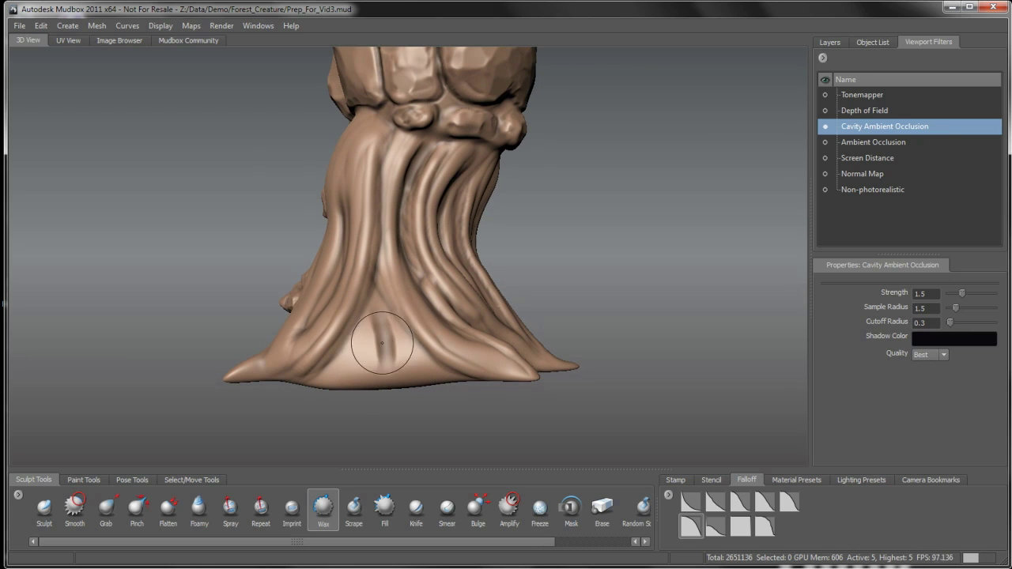
mouse_move(378, 322)
left_mouse_down("shift")
mouse_move(379, 355)
mouse_move(381, 310)
mouse_move(367, 346)
left_mouse_up("shift")
mouse_move(390, 390)
left_mouse_down("alt")
mouse_move(395, 314)
mouse_move(419, 340)
mouse_move(446, 348)
mouse_move(417, 348)
mouse_move(361, 384)
mouse_move(301, 389)
left_mouse_up("alt")
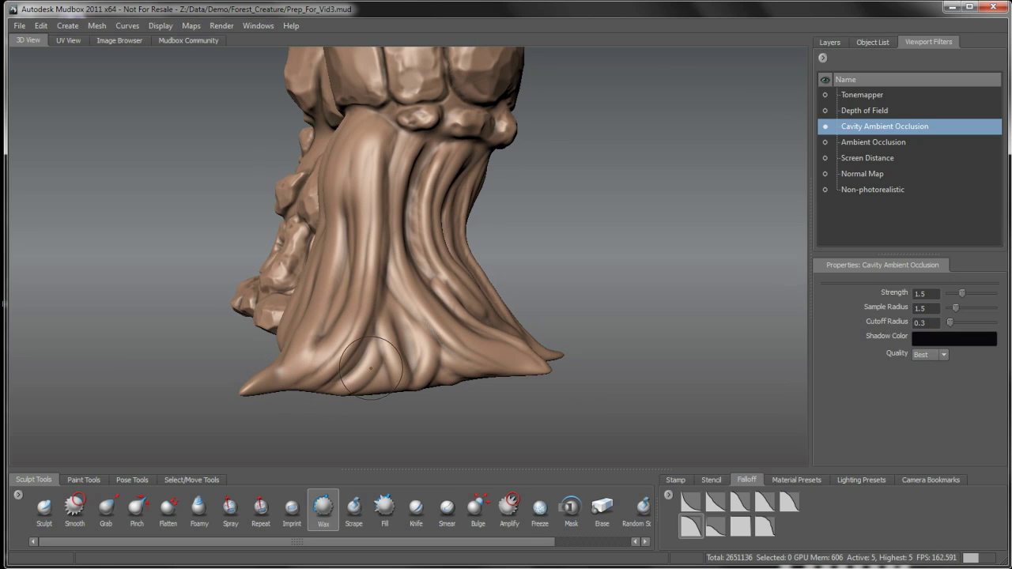
left_click_drag(379, 387, 389, 373, "alt")
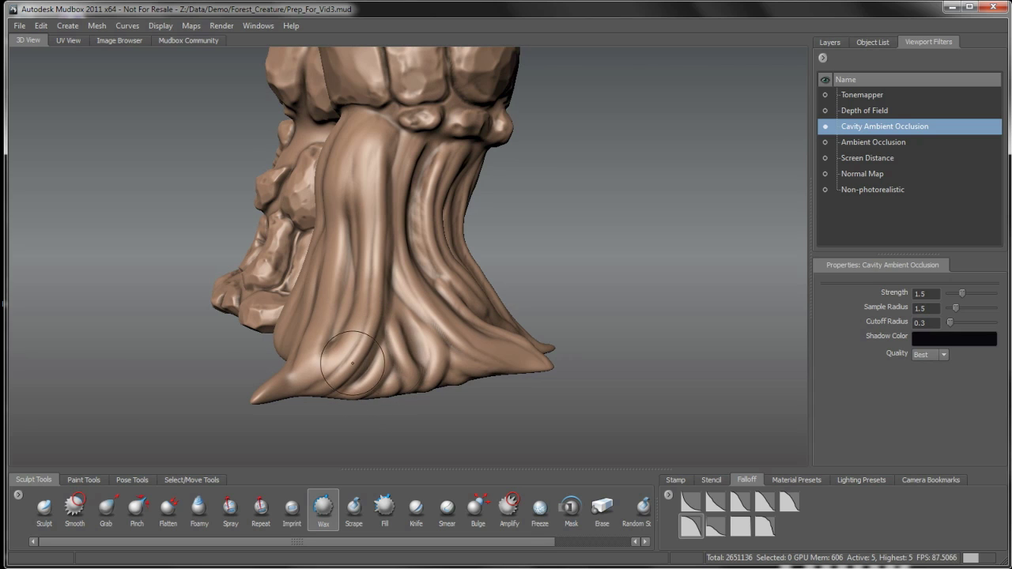
Sculpt long Wax ridges down the back of the leg from the knee stones to the heel.
left_click_drag(334, 362, 396, 340, "alt")
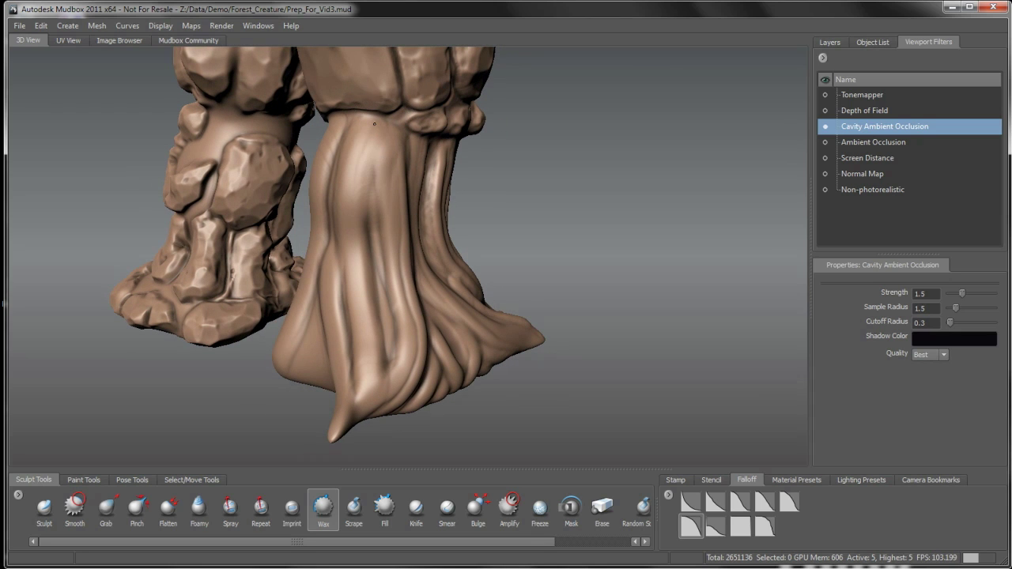
left_click_drag(364, 134, 349, 227)
mouse_move(350, 183)
left_mouse_down()
mouse_move(356, 404)
mouse_move(402, 382)
mouse_move(418, 351)
left_mouse_up()
mouse_move(373, 117)
left_mouse_down()
mouse_move(359, 394)
mouse_move(338, 381)
left_mouse_up()
Build branching Wax ridges on the inner rear side of the leg, fanning from below the knee toward the heel and inner foot.
mouse_move(372, 304)
left_mouse_down()
mouse_move(396, 360)
mouse_move(442, 389)
mouse_move(454, 379)
left_mouse_up()
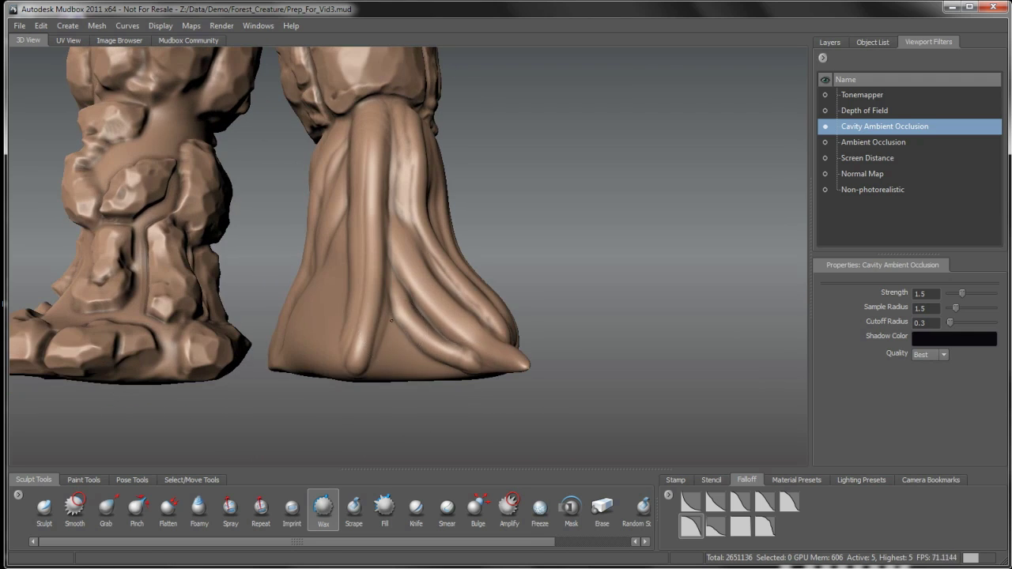
mouse_move(392, 331)
left_mouse_down()
mouse_move(375, 372)
mouse_move(385, 371)
mouse_move(393, 345)
mouse_move(415, 362)
mouse_move(407, 310)
left_mouse_up()
mouse_move(387, 265)
left_mouse_down()
mouse_move(360, 298)
mouse_move(343, 298)
left_mouse_up()
mouse_move(468, 285)
left_mouse_down("alt")
mouse_move(473, 309)
mouse_move(454, 345)
left_mouse_up("alt")
mouse_move(393, 227)
left_mouse_down()
mouse_move(478, 344)
mouse_move(447, 309)
mouse_move(404, 346)
mouse_move(416, 366)
left_mouse_up()
left_click_drag(381, 196, 333, 274)
left_click_drag(370, 146, 296, 337)
mouse_move(296, 336)
left_mouse_down("alt")
mouse_move(360, 274)
mouse_move(380, 290)
left_mouse_up("alt")
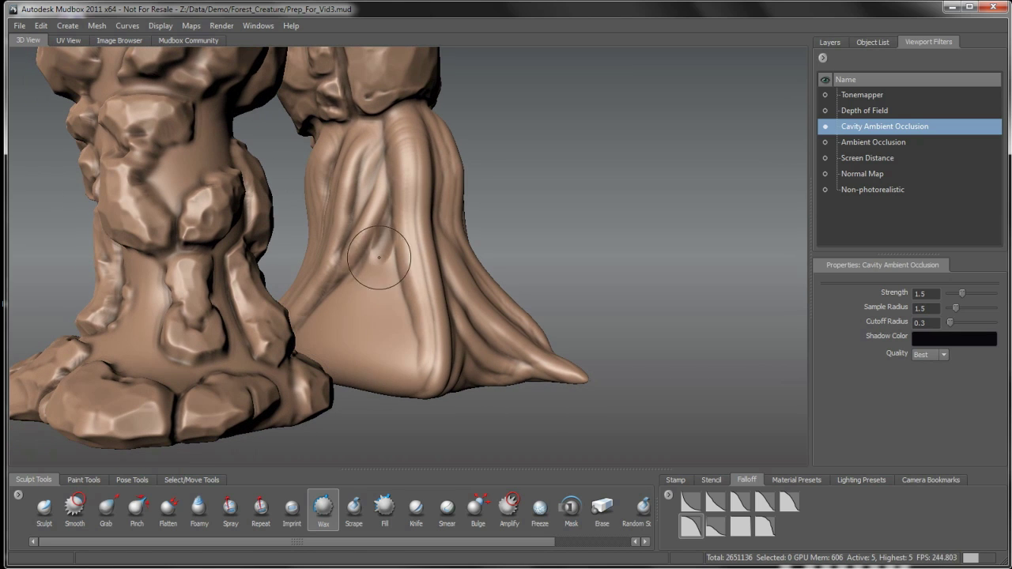
Extend narrow Wax ridges down the inner side of the leg into the smooth area above the inner foot.
left_click_drag(387, 227, 372, 263)
mouse_move(387, 198)
left_mouse_down()
mouse_move(356, 279)
mouse_move(420, 377)
mouse_move(399, 367)
mouse_move(395, 249)
mouse_move(391, 285)
mouse_move(407, 289)
mouse_move(406, 260)
mouse_move(433, 336)
left_mouse_up()
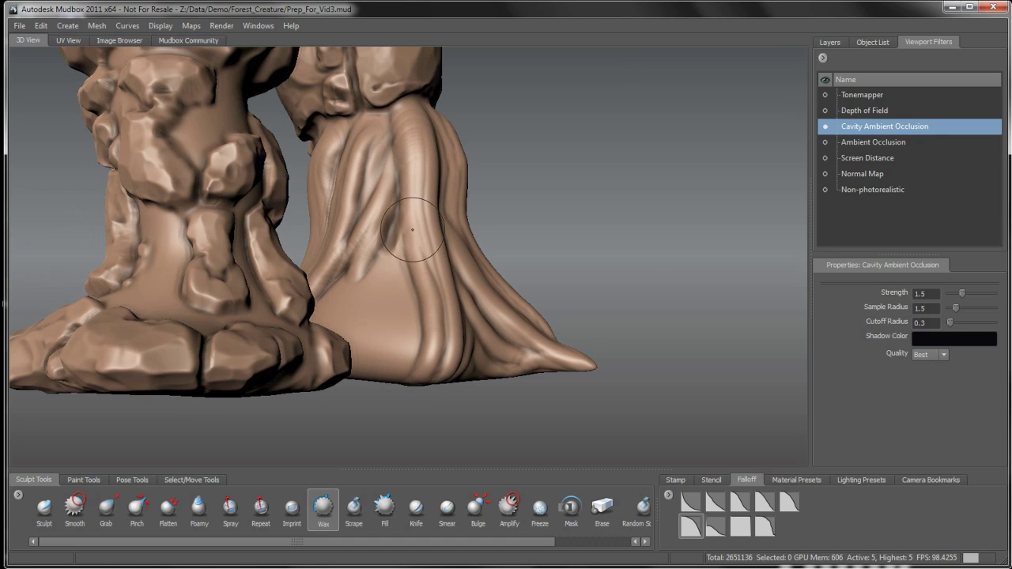
mouse_move(402, 150)
left_mouse_down()
mouse_move(414, 263)
mouse_move(385, 310)
left_mouse_up()
left_click_drag(362, 265, 363, 287)
mouse_move(352, 321)
left_mouse_down("alt")
mouse_move(353, 360)
mouse_move(334, 335)
mouse_move(353, 358)
mouse_move(361, 293)
left_mouse_up("alt")
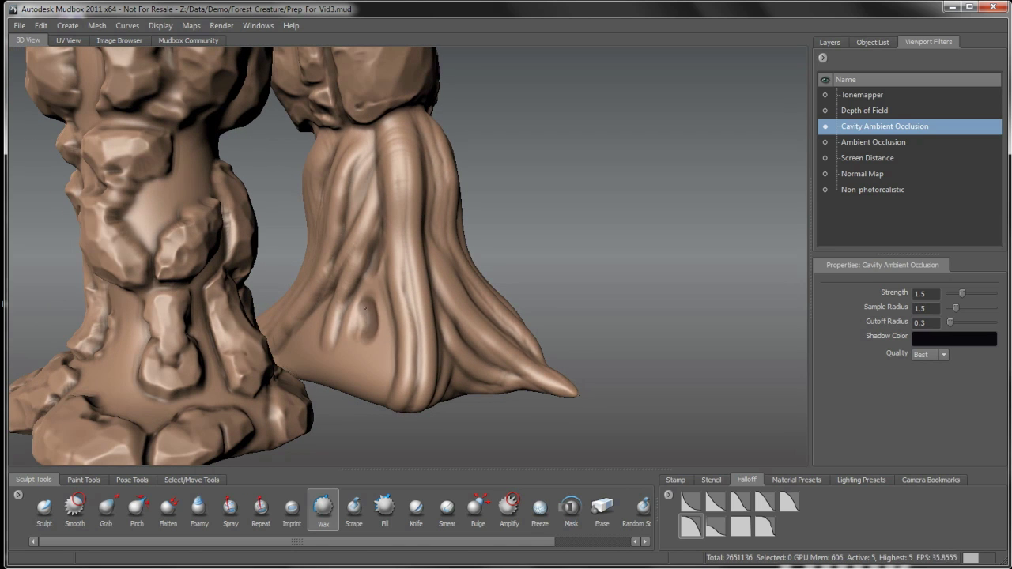
Carve an oval knot hole low on the inner leg with inverted Wax strokes and surround it with a raised rim and small ridges.
left_click_drag(357, 322, 363, 338, "ctrl")
left_click_drag(363, 316, 365, 332, "ctrl")
mouse_move(366, 310)
left_mouse_down("ctrl")
mouse_move(368, 338)
mouse_move(397, 305)
mouse_move(392, 335)
mouse_move(400, 317)
mouse_move(386, 296)
mouse_move(417, 343)
mouse_move(400, 359)
left_mouse_up("ctrl")
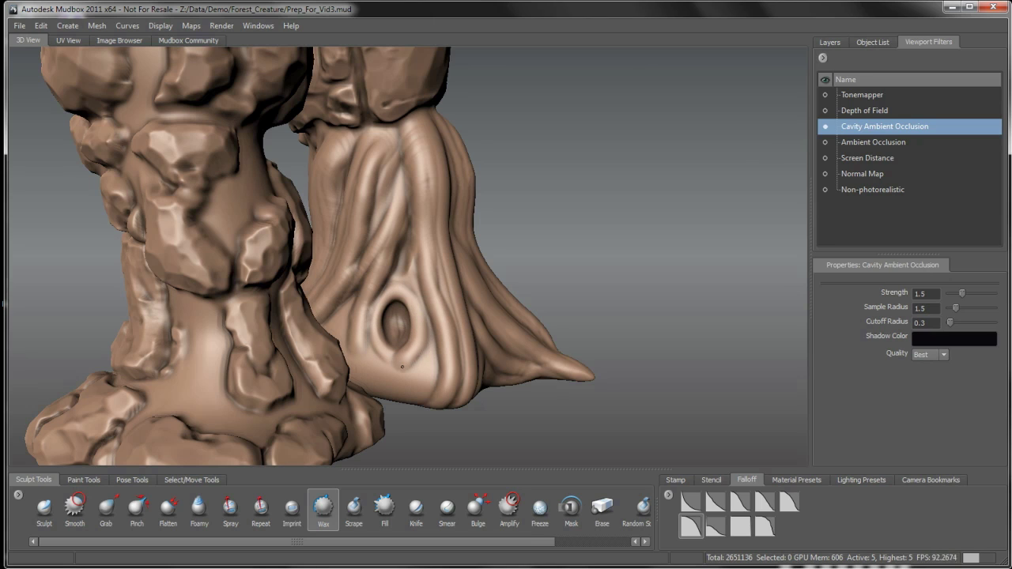
mouse_move(408, 275)
left_mouse_down()
mouse_move(425, 314)
mouse_move(416, 391)
left_mouse_up()
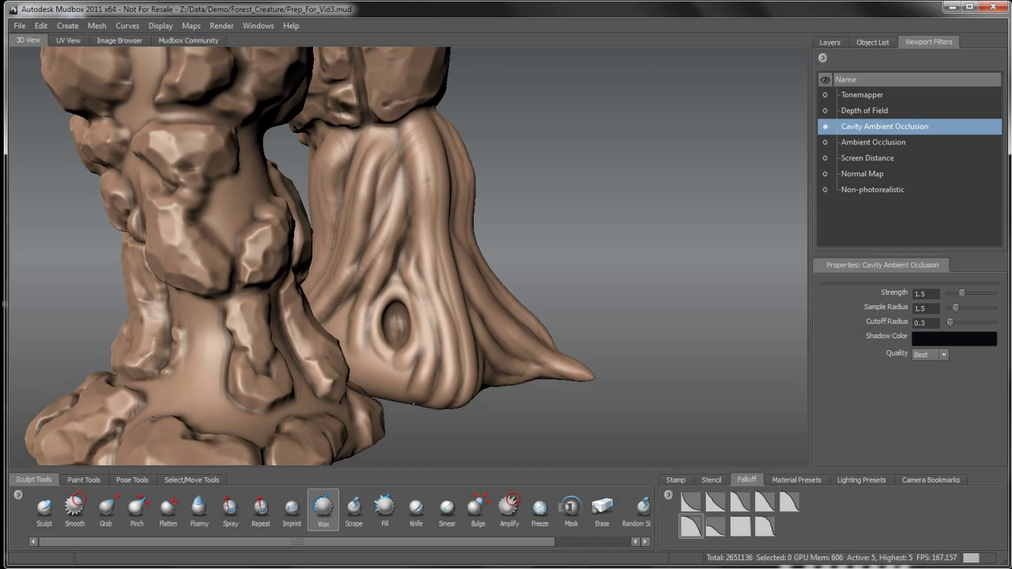
mouse_move(411, 342)
left_mouse_down()
mouse_move(418, 349)
mouse_move(403, 292)
mouse_move(414, 348)
mouse_move(405, 329)
left_mouse_up()
left_click_drag(370, 357, 397, 269, "alt")
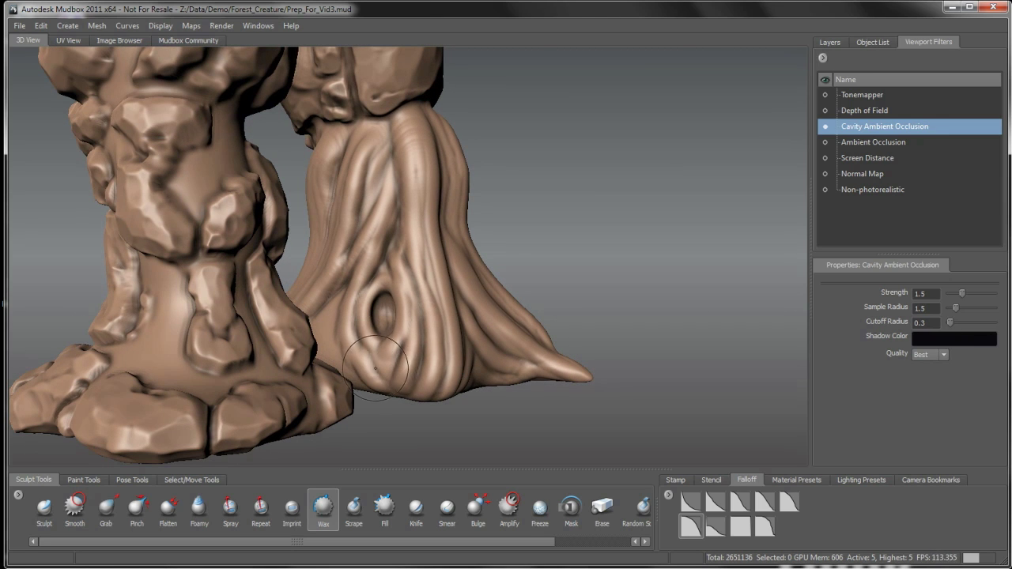
Build a Wax rim around the front hollow below the knee stones and run thin ridges from it toward the front toes.
left_click_drag(384, 364, 474, 286, "alt")
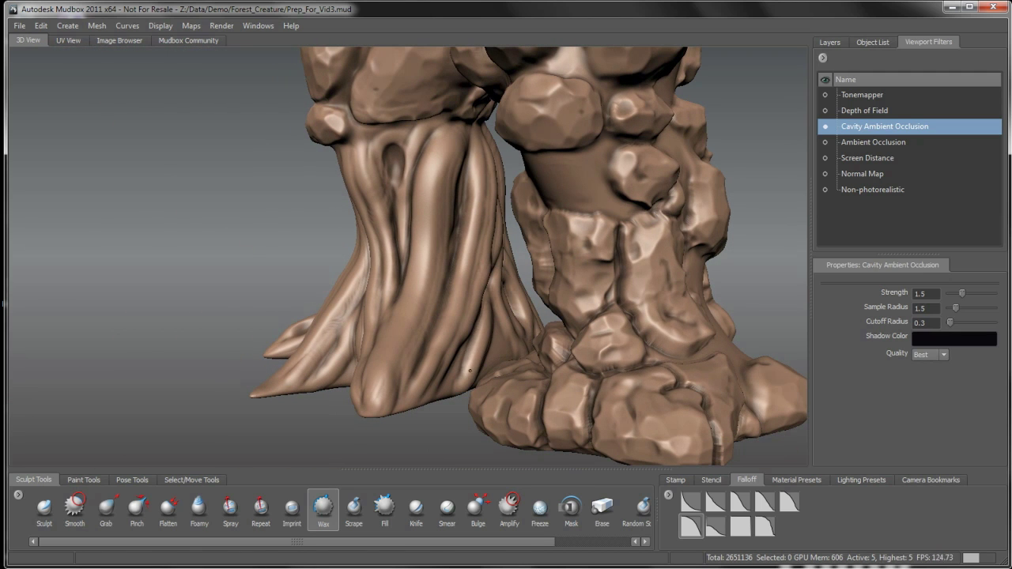
left_click_drag(463, 396, 427, 440, "alt")
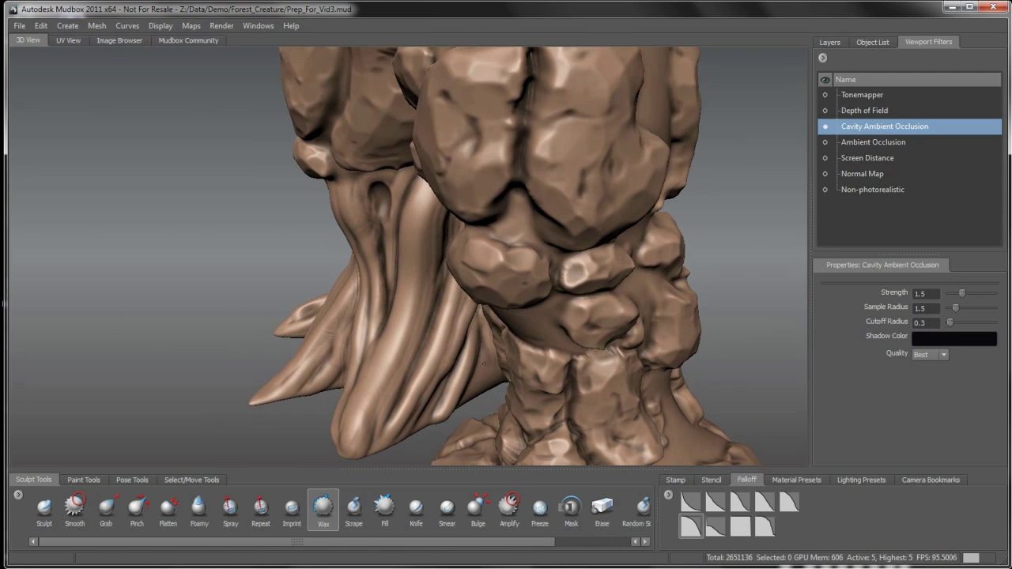
left_click_drag(480, 394, 396, 310, "alt")
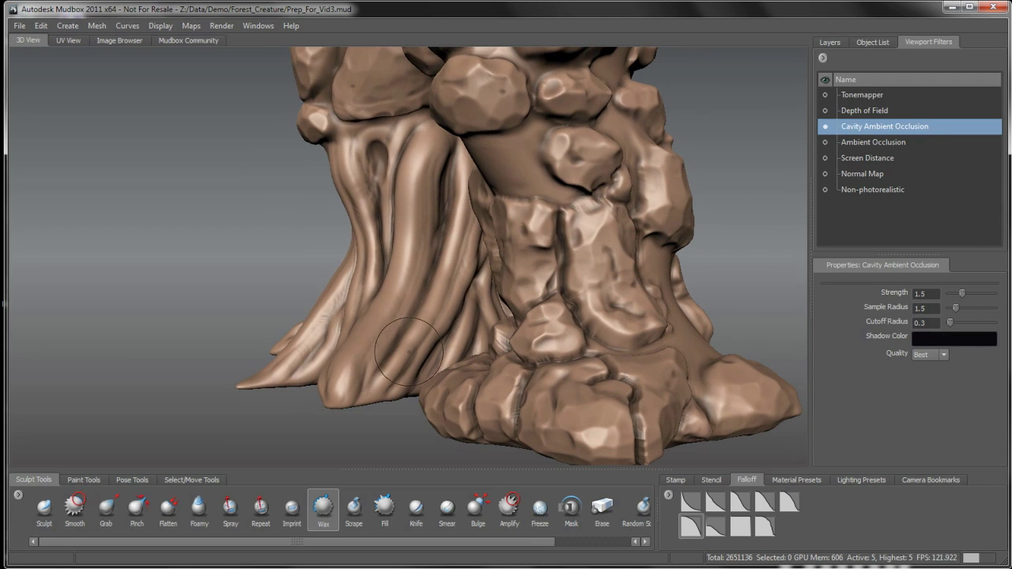
left_click_drag(382, 394, 453, 294, "alt")
left_click_drag(434, 200, 387, 208, "alt")
right_click_drag(383, 214, 409, 226, "alt")
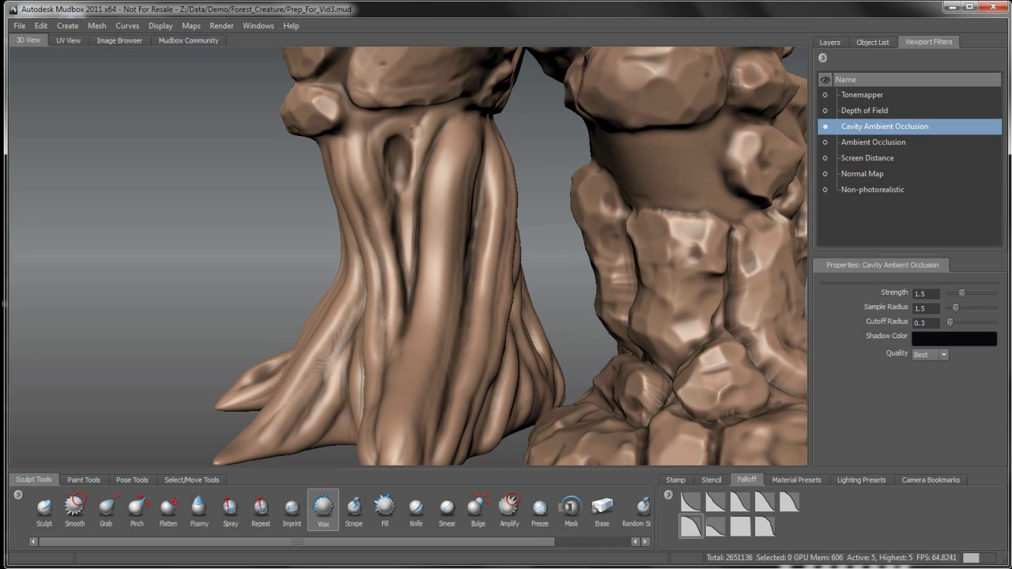
mouse_move(412, 129)
left_mouse_down()
mouse_move(420, 163)
mouse_move(405, 196)
left_mouse_up()
mouse_move(377, 157)
left_mouse_down()
mouse_move(405, 200)
mouse_move(413, 282)
left_mouse_up()
mouse_move(408, 229)
left_mouse_down()
mouse_move(407, 336)
mouse_move(420, 111)
mouse_move(470, 353)
left_mouse_up()
left_click_drag(470, 353, 450, 332, "alt")
mouse_move(395, 168)
left_mouse_down()
mouse_move(414, 285)
mouse_move(447, 388)
mouse_move(470, 366)
left_mouse_up()
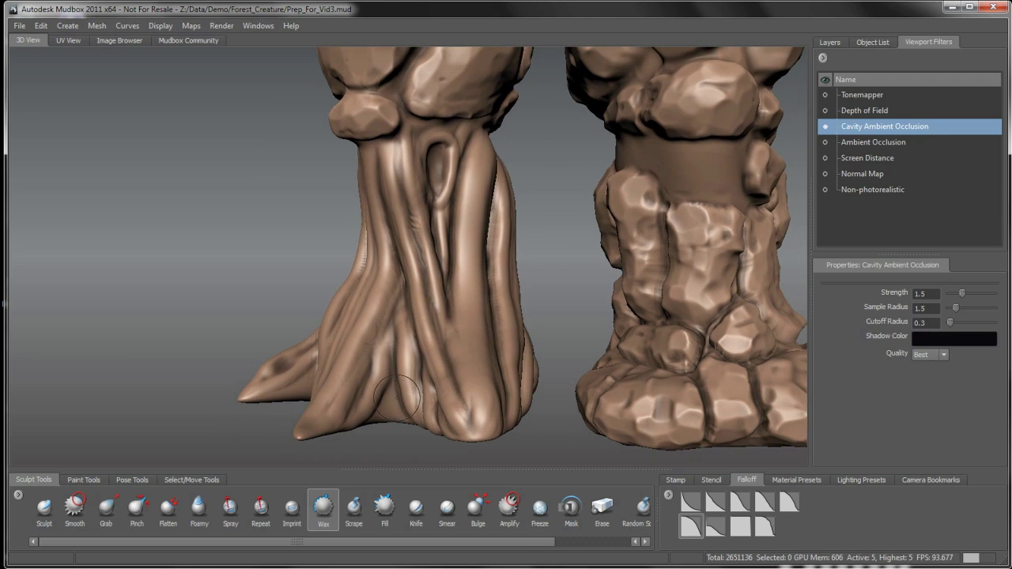
mouse_move(396, 399)
left_mouse_down()
mouse_move(378, 414)
mouse_move(407, 394)
mouse_move(436, 348)
mouse_move(393, 358)
mouse_move(445, 328)
mouse_move(426, 335)
left_mouse_up()
Reduce the brush size, adjust its strength, and break up the thick front ridge with fine Wax strokes running down to the toe.
key("b")
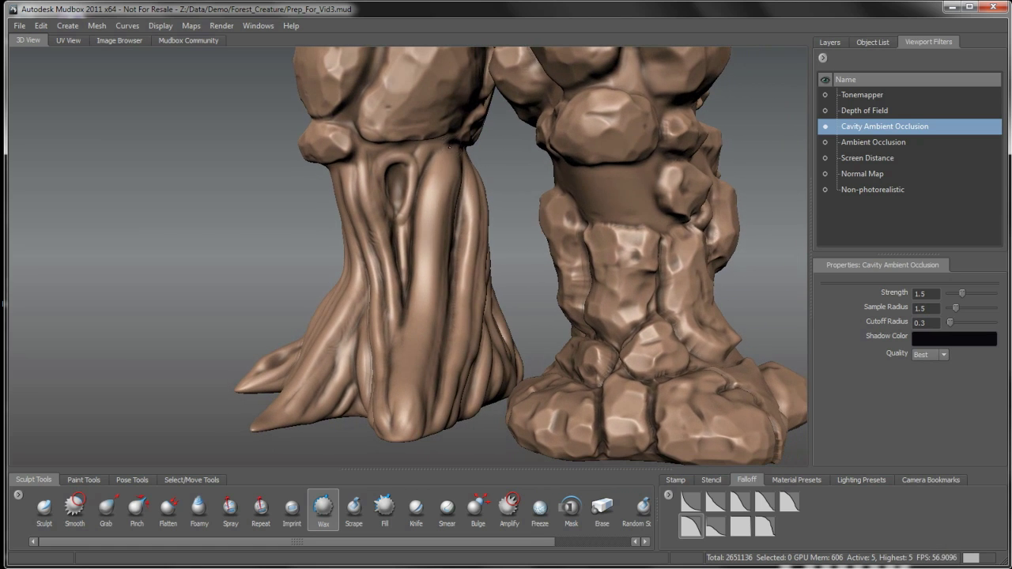
left_click_drag(430, 217, 397, 419)
left_click_drag(433, 172, 421, 312)
key("m")
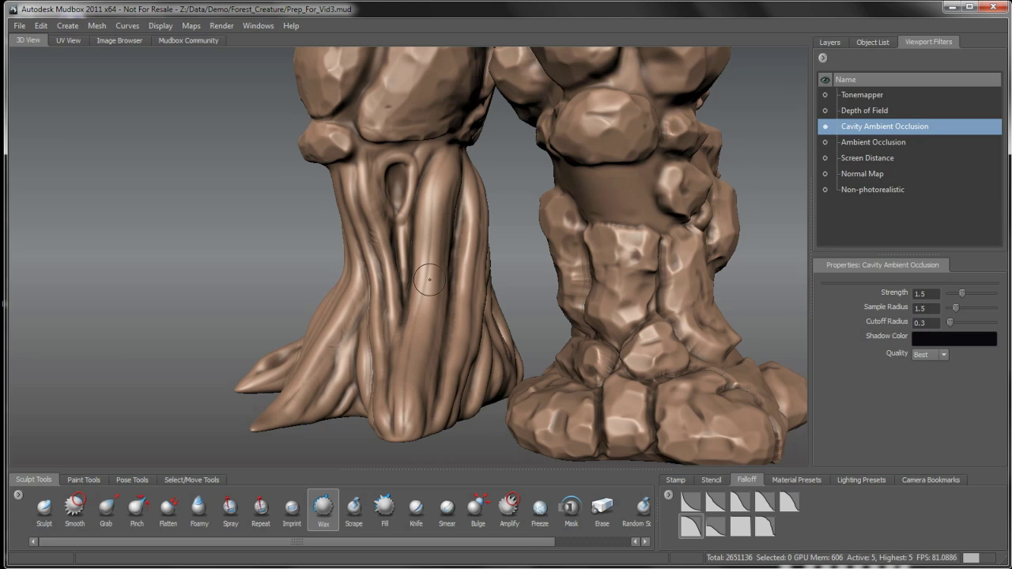
left_click_drag(436, 348, 411, 316, "alt")
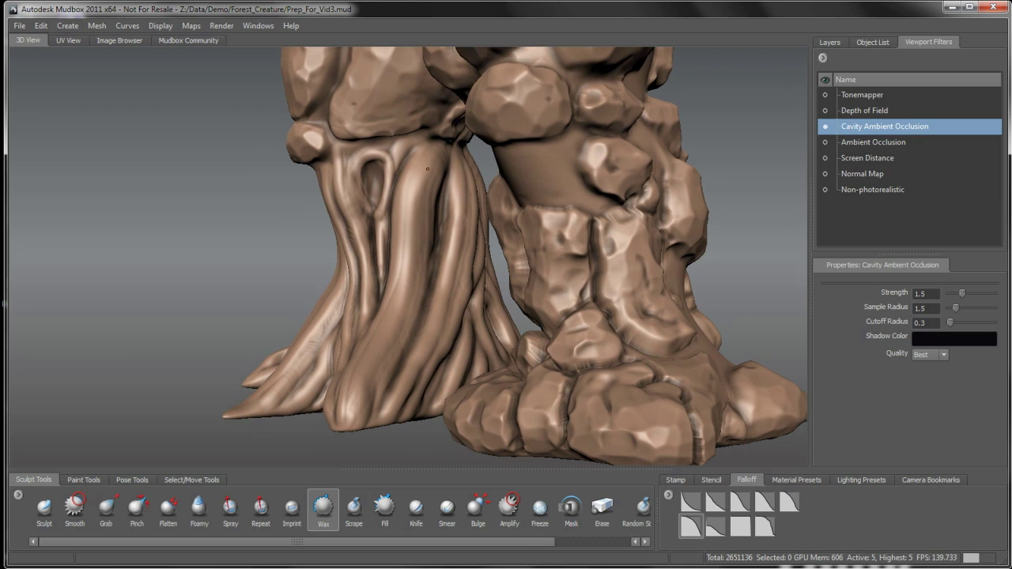
left_click_drag(423, 180, 413, 269)
left_click_drag(362, 416, 440, 364, "alt")
left_click_drag(396, 267, 433, 231, "alt")
mouse_move(417, 264)
left_mouse_down("alt")
mouse_move(422, 282)
mouse_move(430, 231)
left_mouse_up("alt")
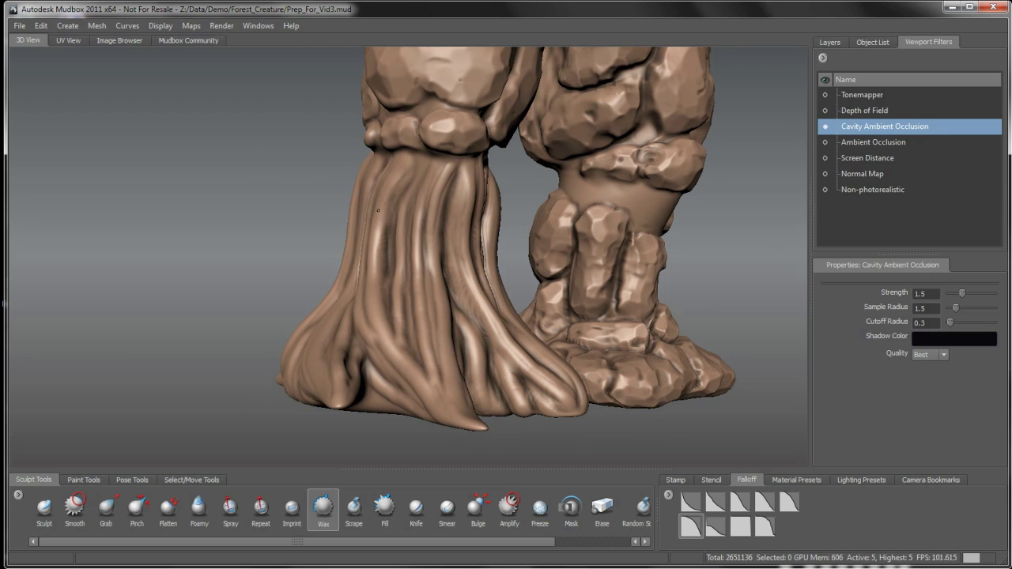